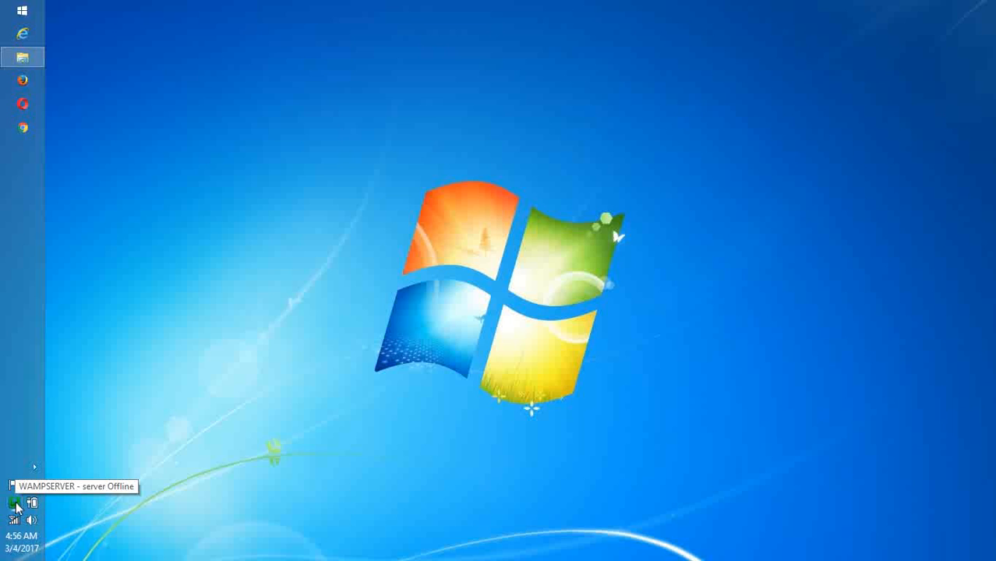
{"action": "left_click", "coordinate": [24, 106]}
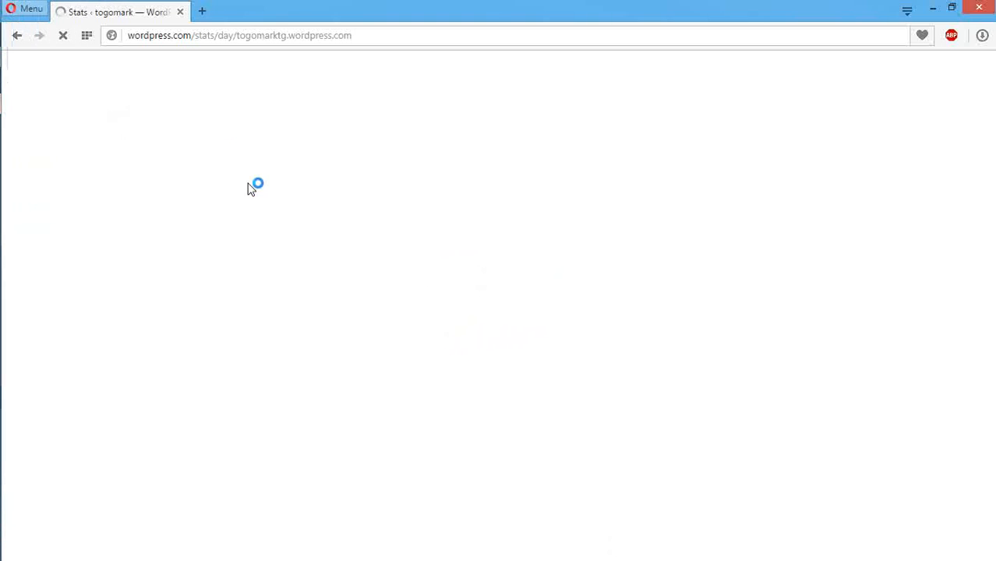
{"action": "left_click", "coordinate": [180, 13]}
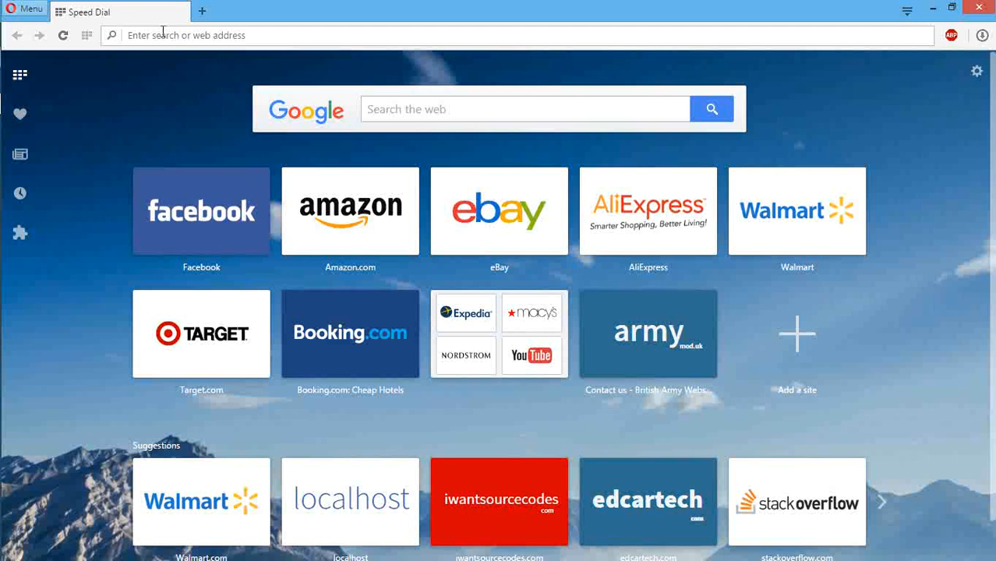
{"action": "type", "text": "www"}
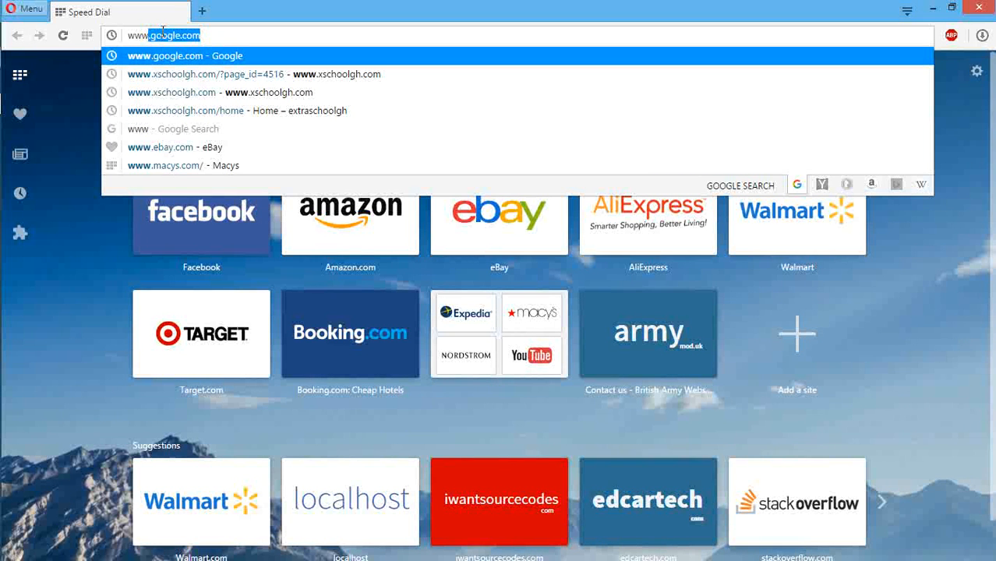
{"action": "type", "text": ".word"}
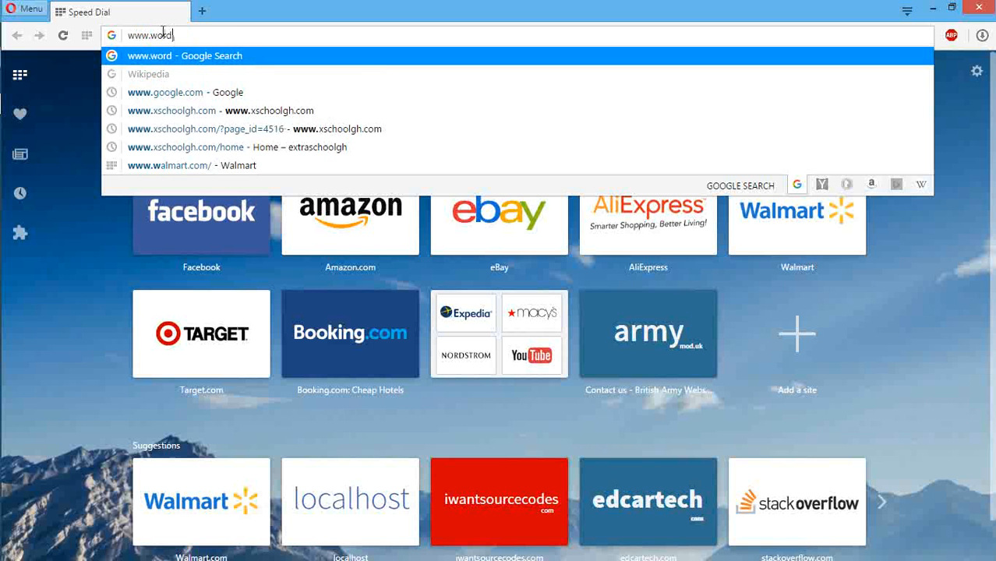
{"action": "type", "text": "press.org"}
{"action": "key", "text": "Return"}
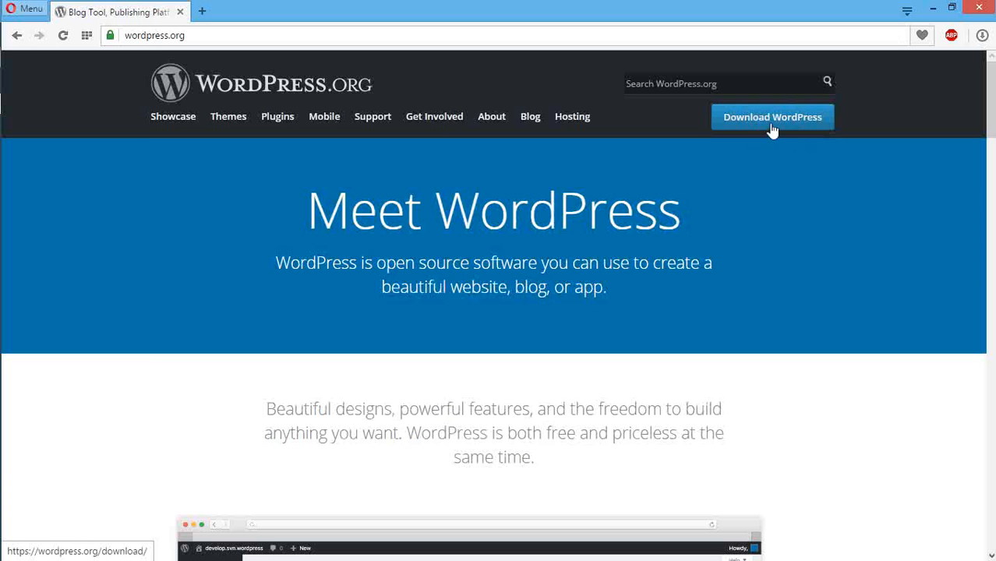
Step: Download the WordPress 4.7.2 zip from the WordPress.org download page
{"action": "left_click", "coordinate": [762, 125]}
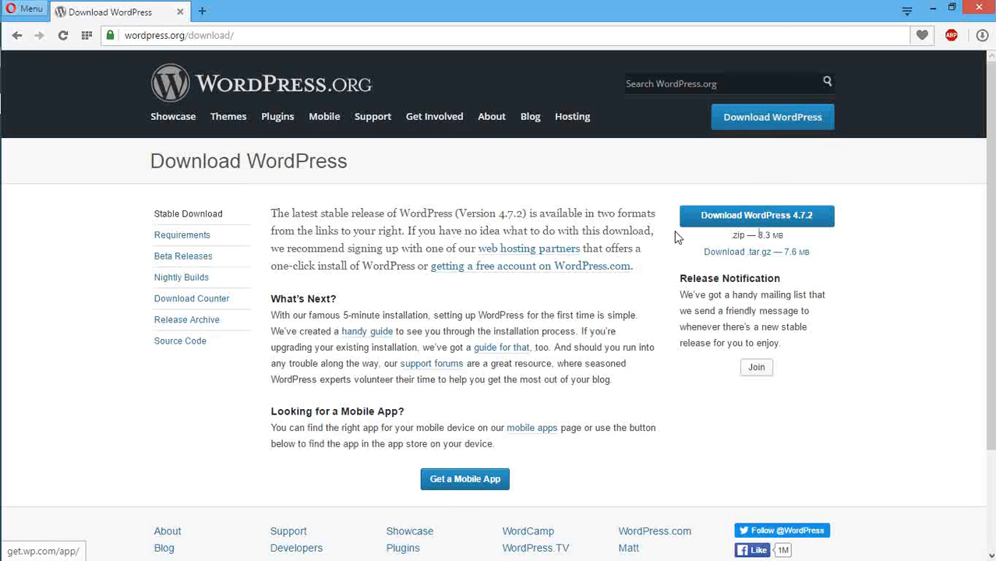
{"action": "left_click", "coordinate": [736, 216]}
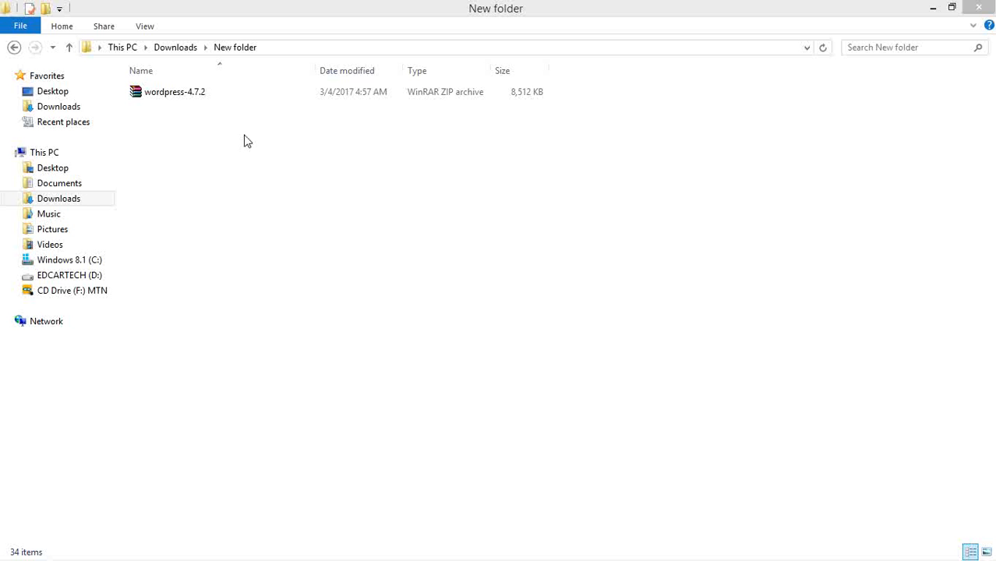
Step: Extract wordpress-4.7.2.zip in WinRAR to the default wordpress-4.7.2 folder
{"action": "left_click", "coordinate": [209, 96]}
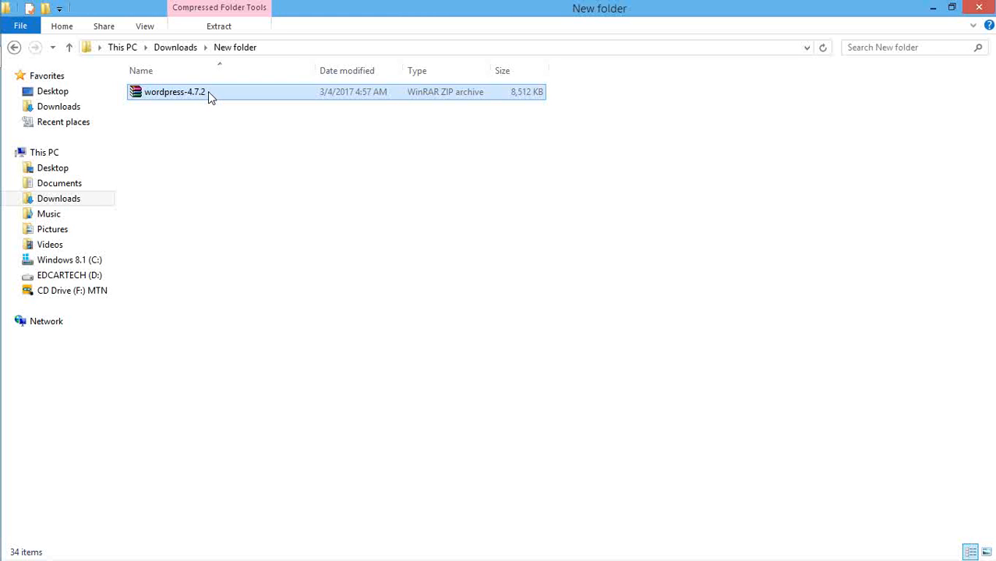
{"action": "double_click", "coordinate": [199, 92]}
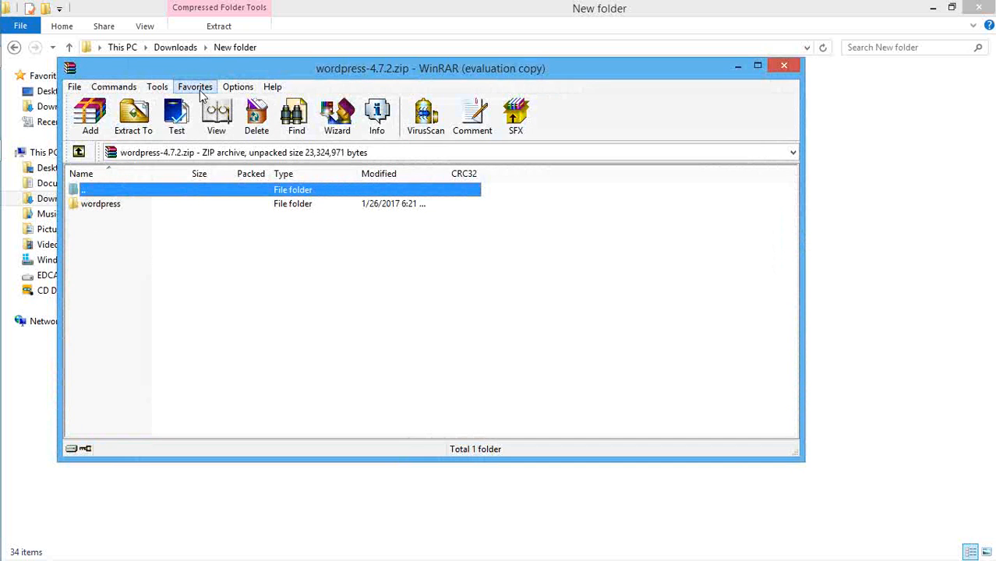
{"action": "left_click", "coordinate": [135, 117]}
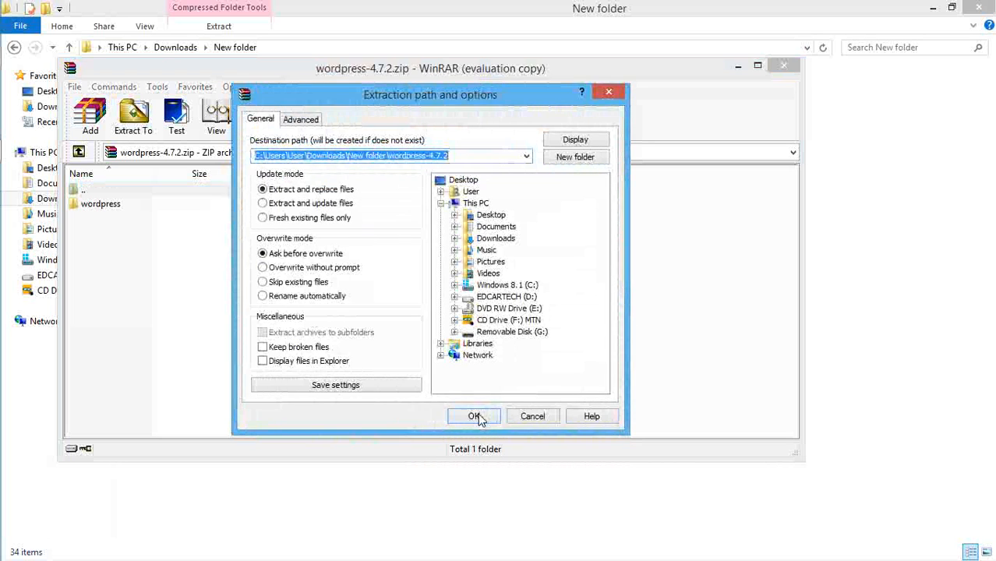
{"action": "left_click", "coordinate": [476, 417]}
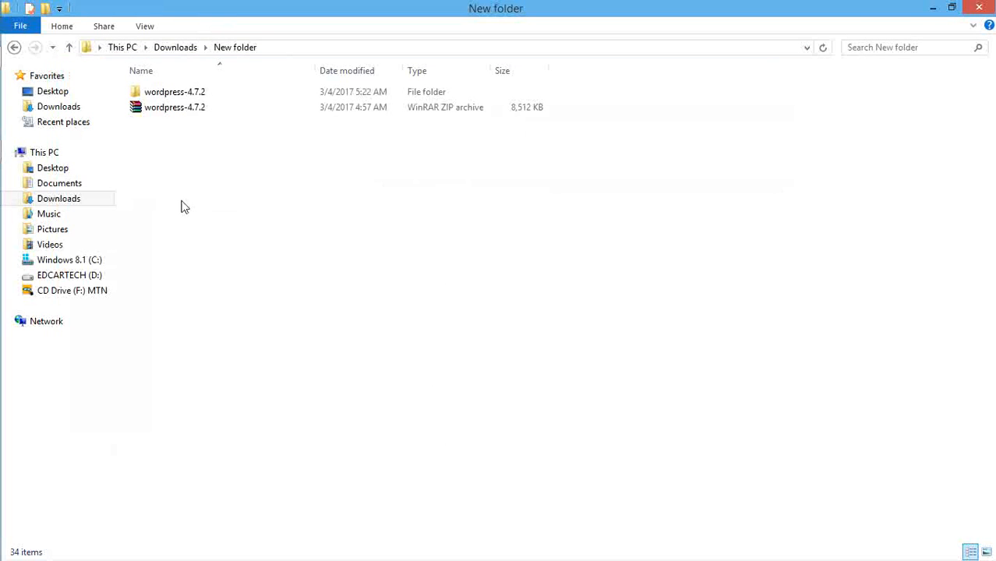
Step: Select all the files inside wordpress-4.7.2\wordpress for copying
{"action": "left_click", "coordinate": [202, 93]}
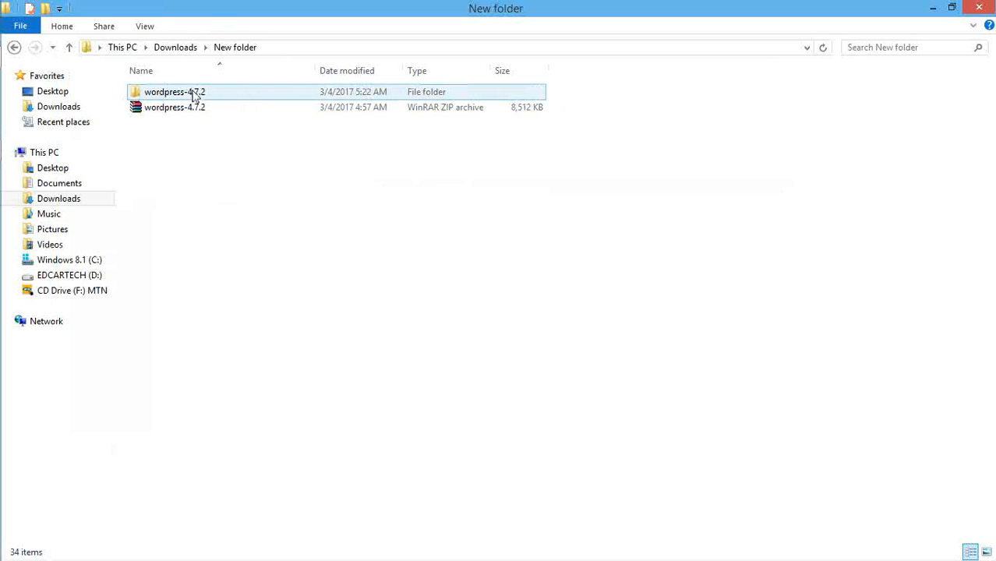
{"action": "double_click", "coordinate": [195, 94]}
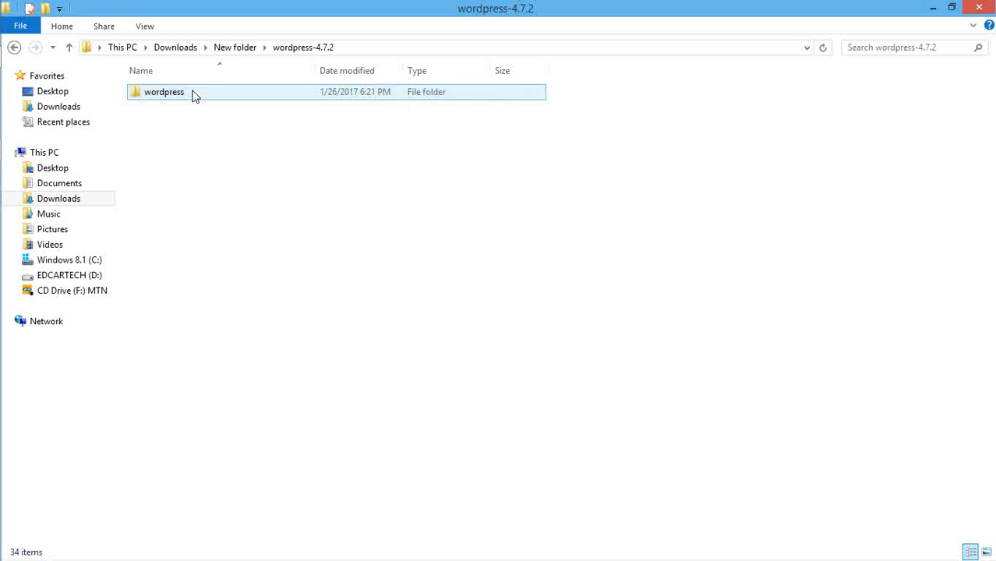
{"action": "double_click", "coordinate": [195, 95]}
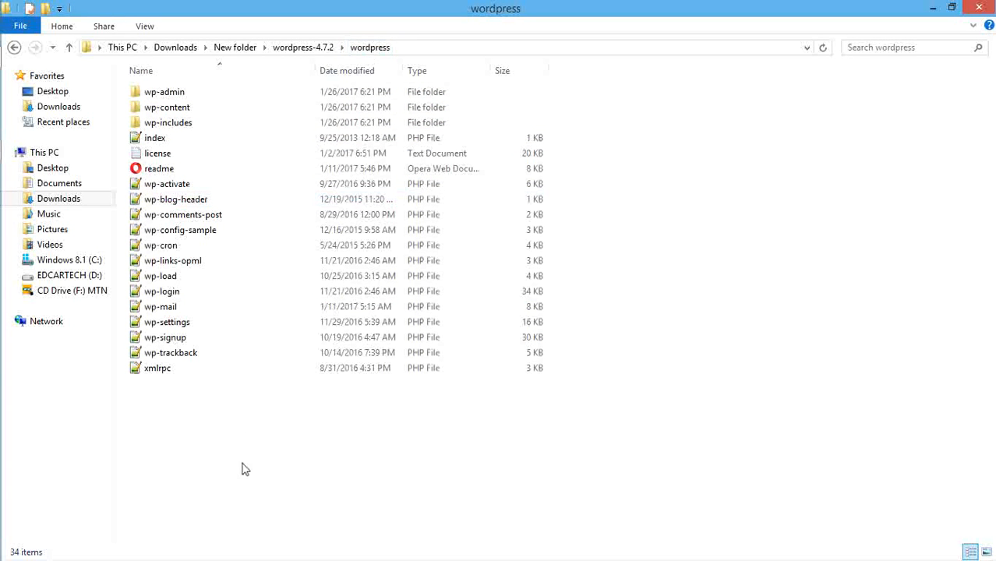
{"action": "key", "text": "ctrl+a"}
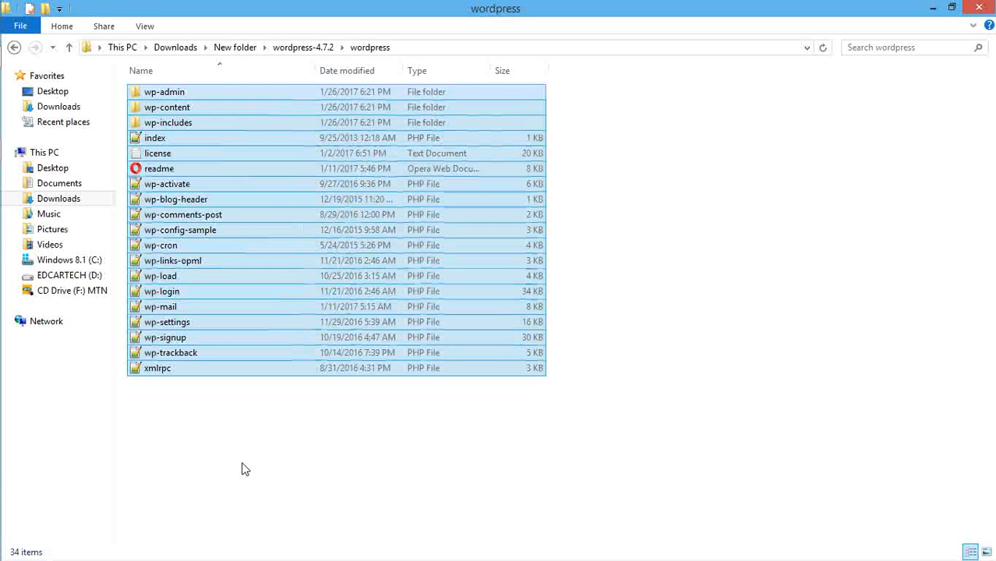
Step: Navigate to the C:\wamp\www web root folder
{"action": "left_click", "coordinate": [95, 261]}
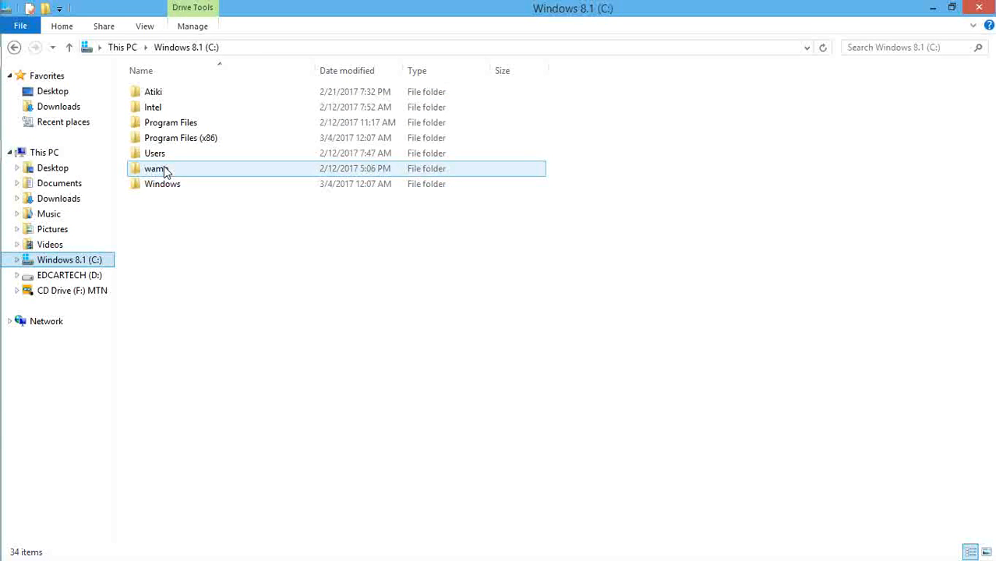
{"action": "double_click", "coordinate": [160, 170]}
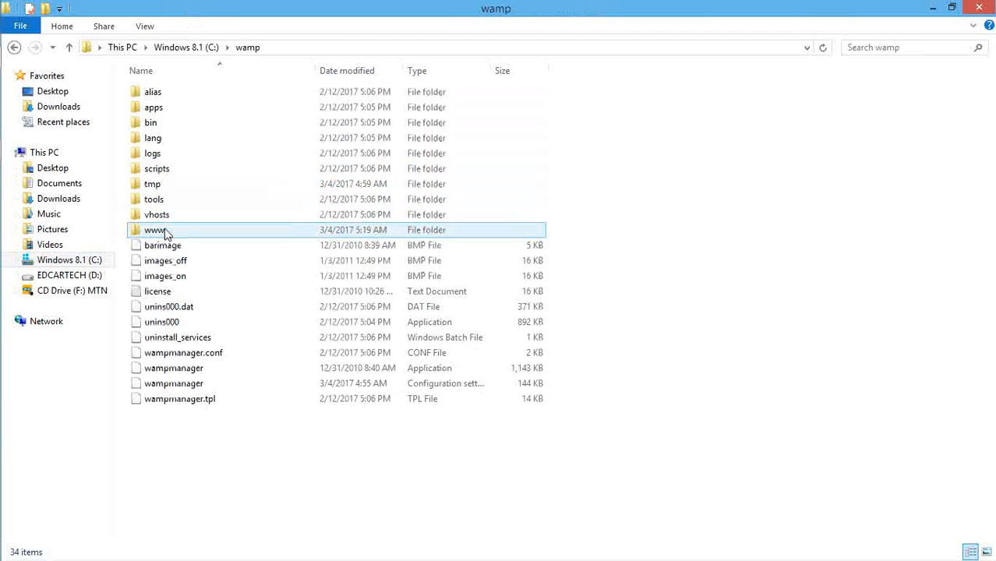
{"action": "double_click", "coordinate": [160, 230]}
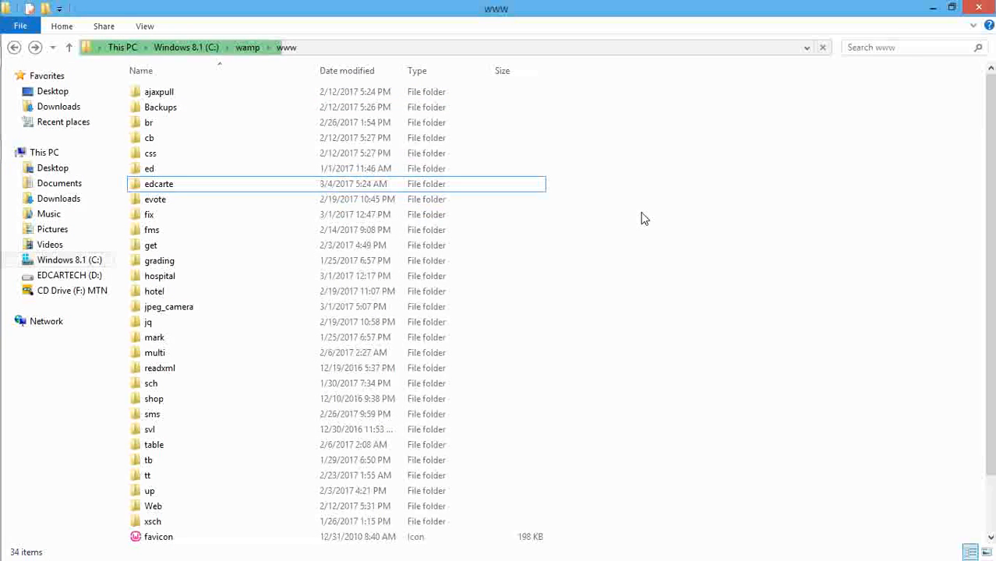
Step: Create a new folder named edcartech inside www and open it
{"action": "right_click", "coordinate": [643, 215]}
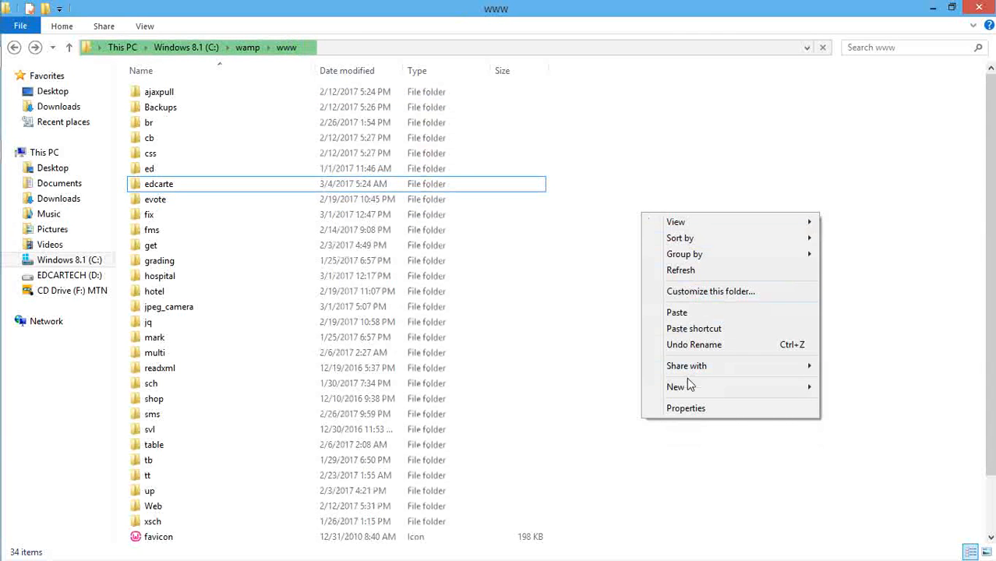
{"action": "mouse_move", "coordinate": [690, 388]}
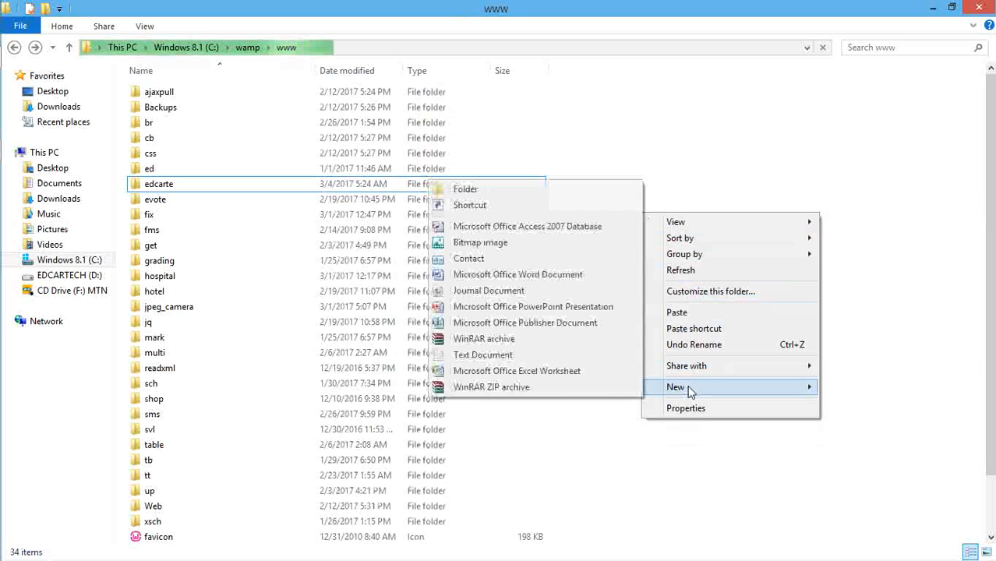
{"action": "left_click", "coordinate": [486, 192]}
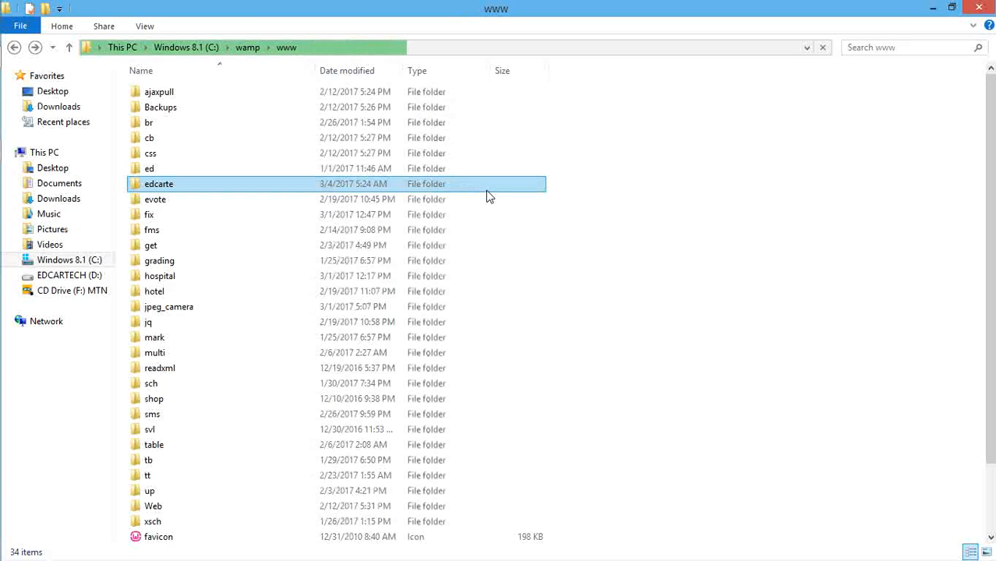
{"action": "type", "text": "e"}
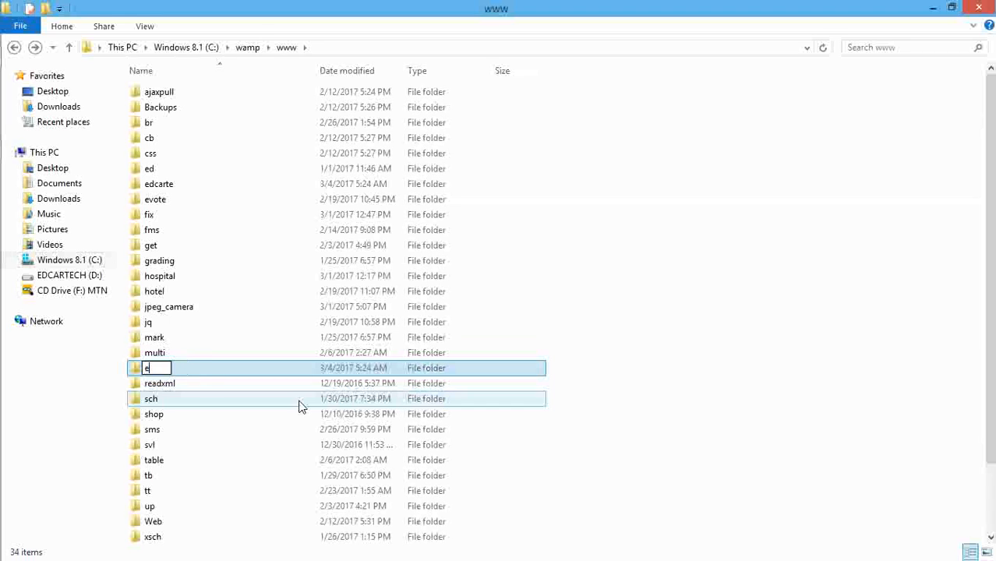
{"action": "type", "text": "dcartech"}
{"action": "key", "text": "Return"}
{"action": "key", "text": "Return"}
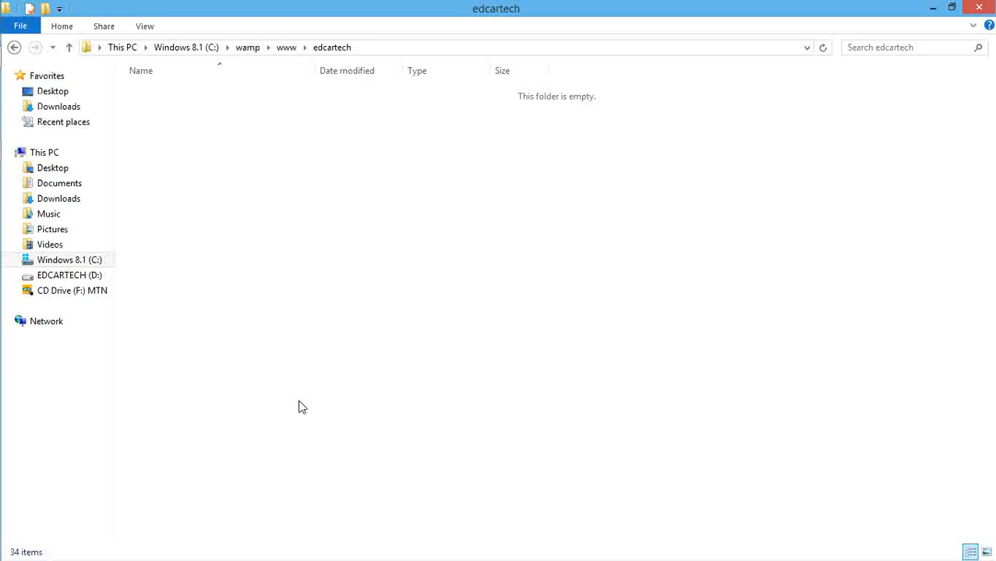
Step: Paste the copied WordPress files into edcartech and refresh the listing
{"action": "right_click", "coordinate": [266, 234]}
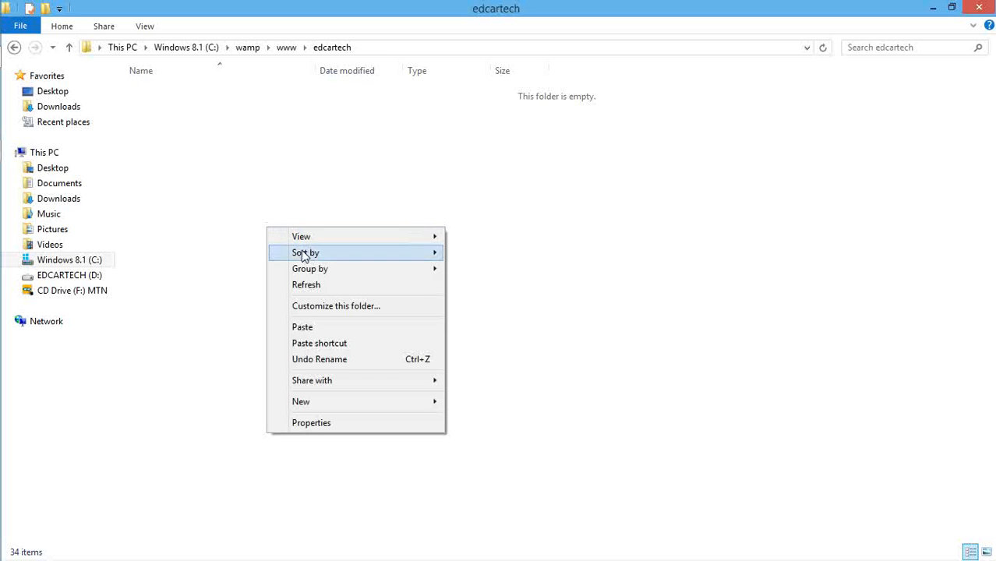
{"action": "left_click", "coordinate": [305, 327]}
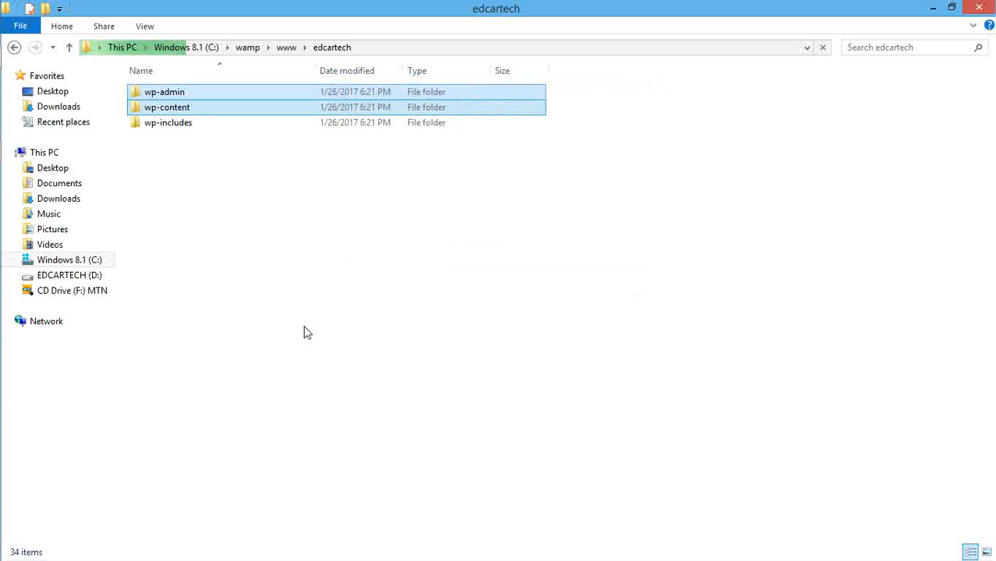
{"action": "right_click", "coordinate": [304, 328]}
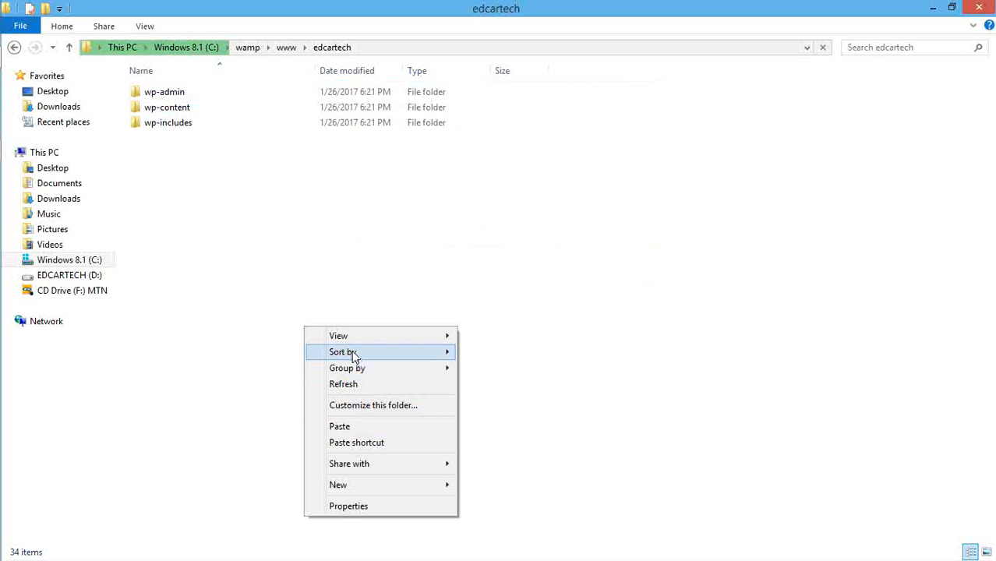
{"action": "left_click", "coordinate": [347, 386]}
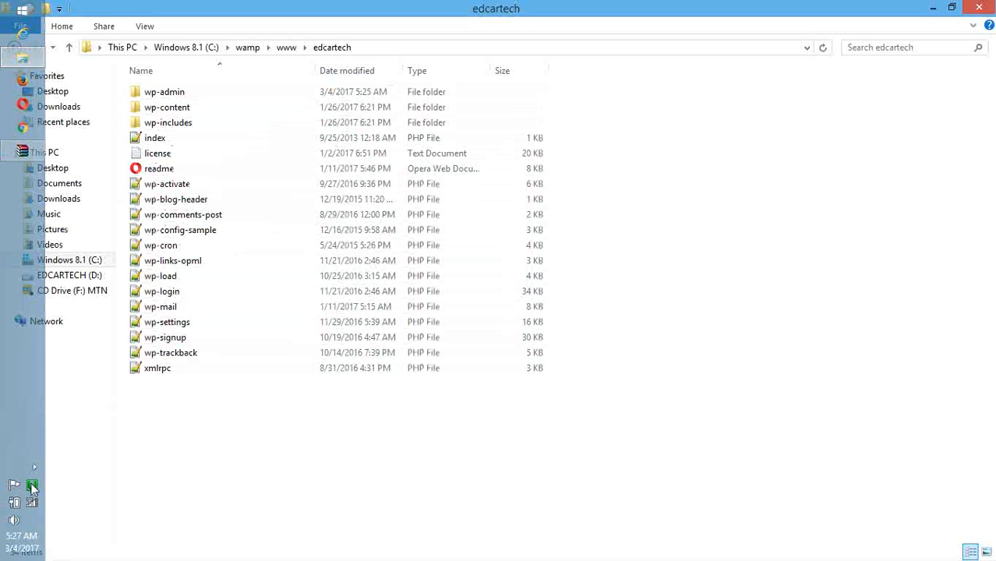
Step: Open phpMyAdmin from the WampServer tray, close the duplicate tab, and view Users
{"action": "left_click", "coordinate": [31, 486]}
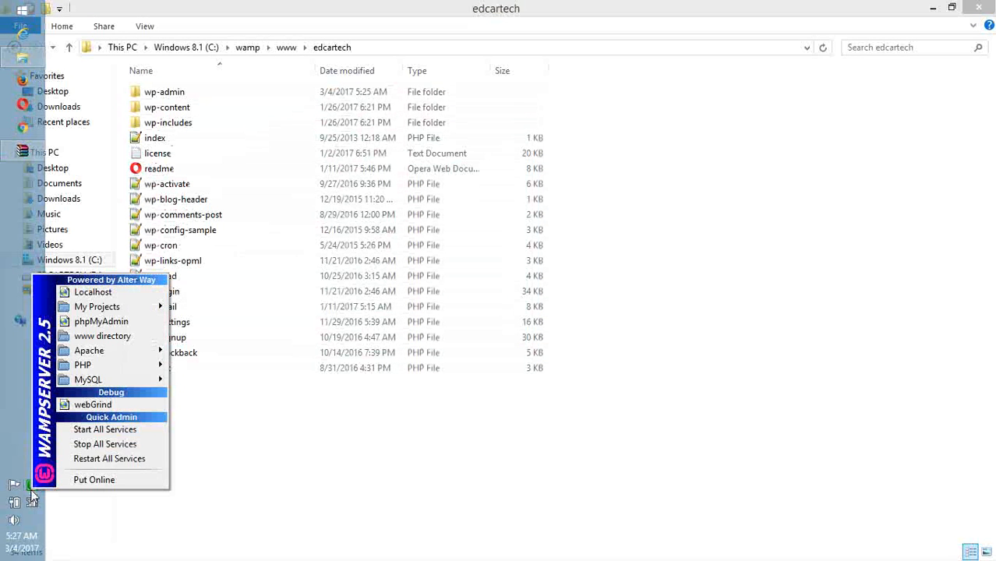
{"action": "left_click", "coordinate": [115, 325]}
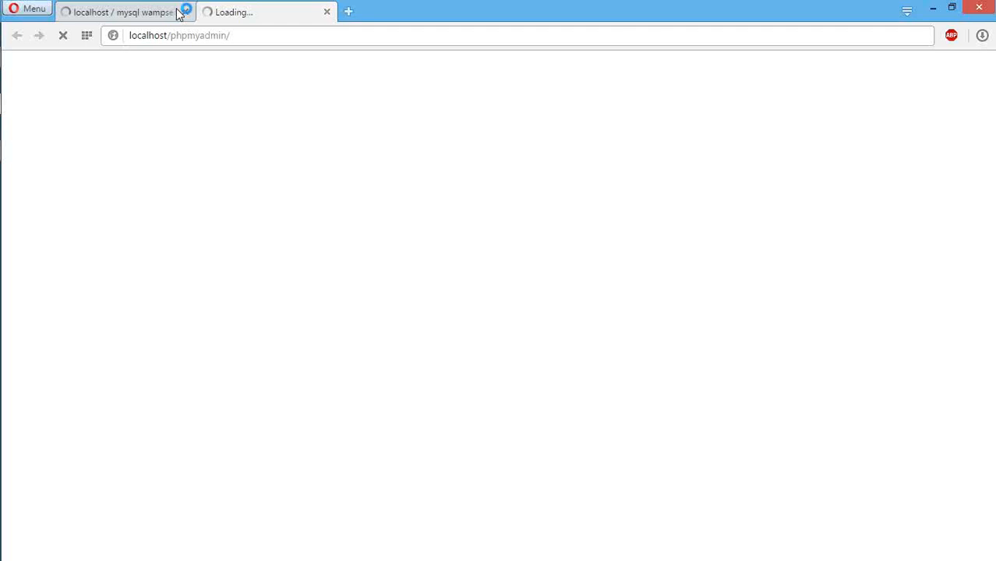
{"action": "left_click", "coordinate": [185, 11]}
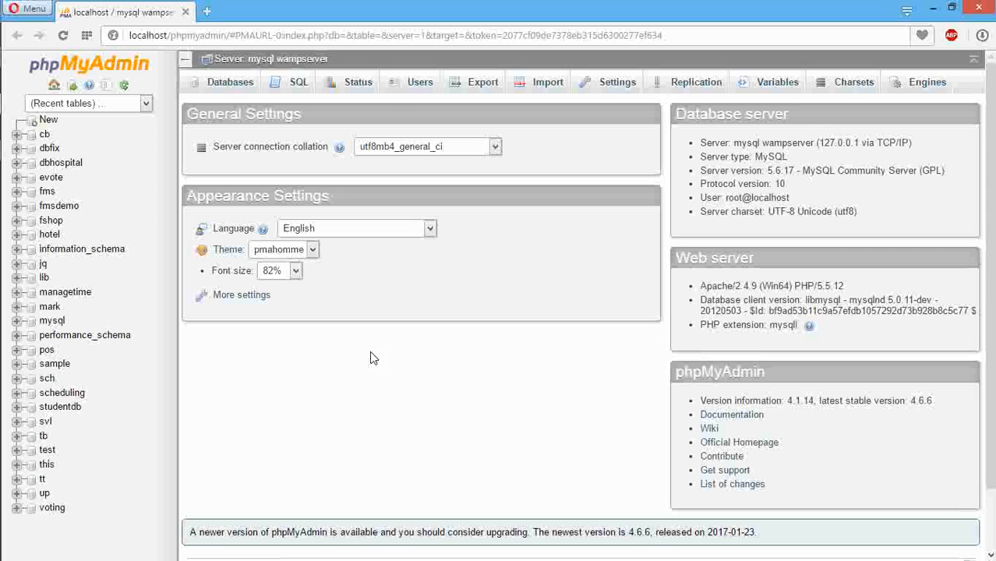
{"action": "left_click", "coordinate": [421, 92]}
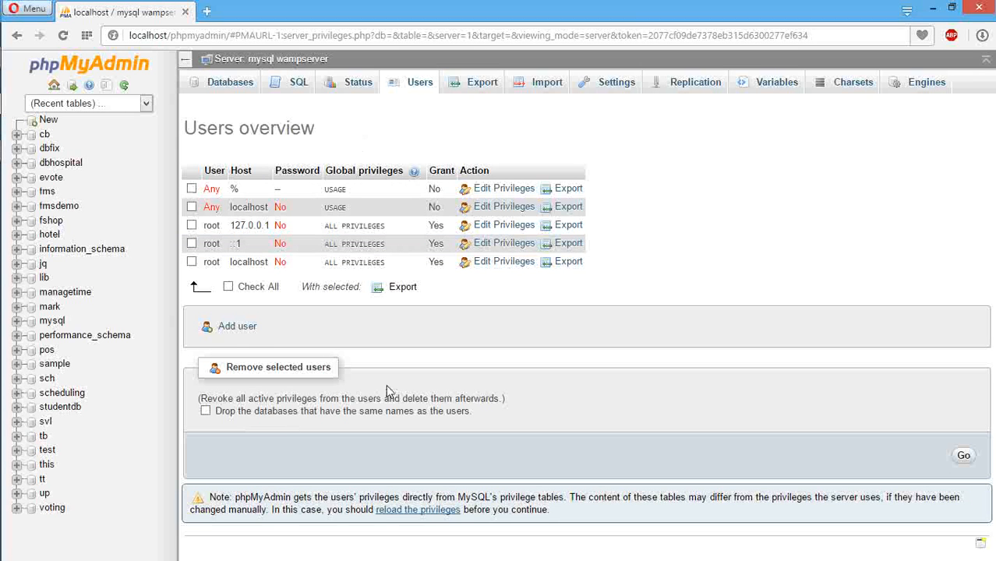
Step: Begin adding a new MySQL user on host localhost and enter its password twice
{"action": "left_click", "coordinate": [236, 328]}
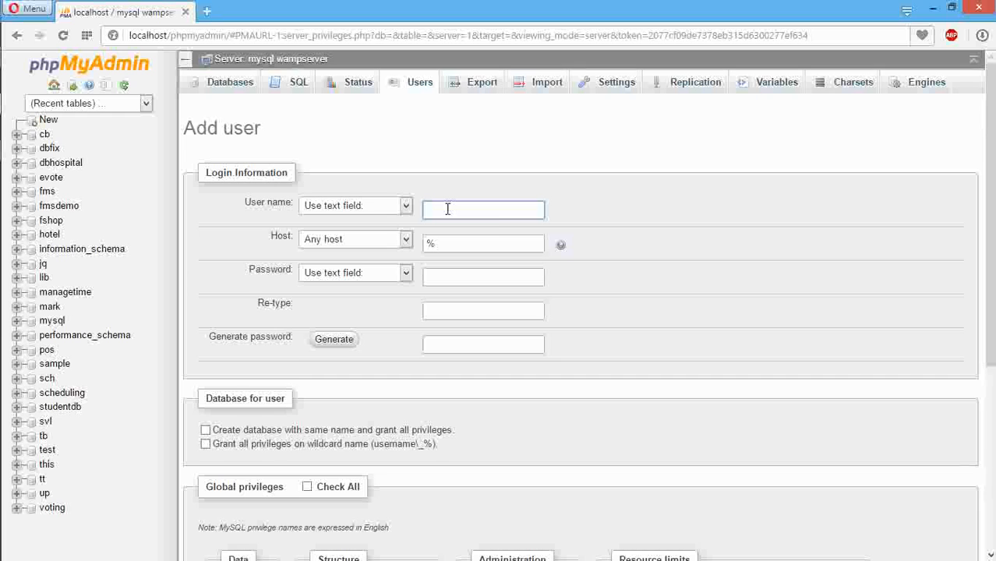
{"action": "type", "text": "user"}
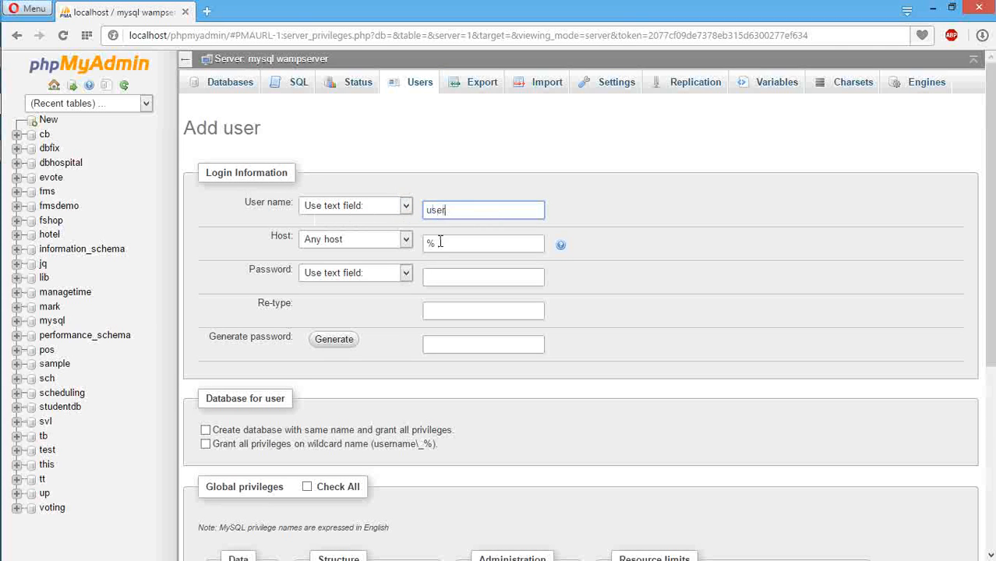
{"action": "key", "text": "Tab"}
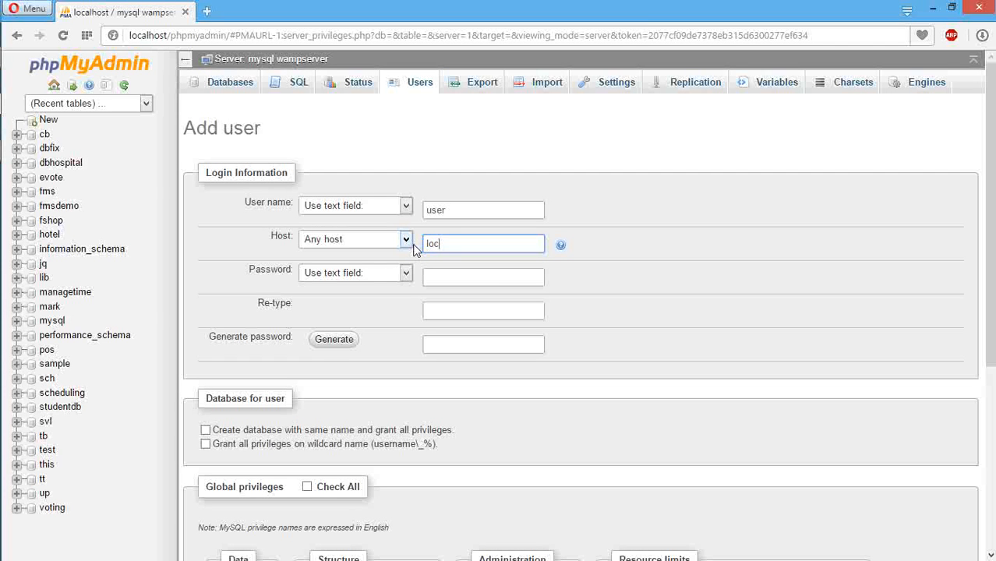
{"action": "type", "text": "t"}
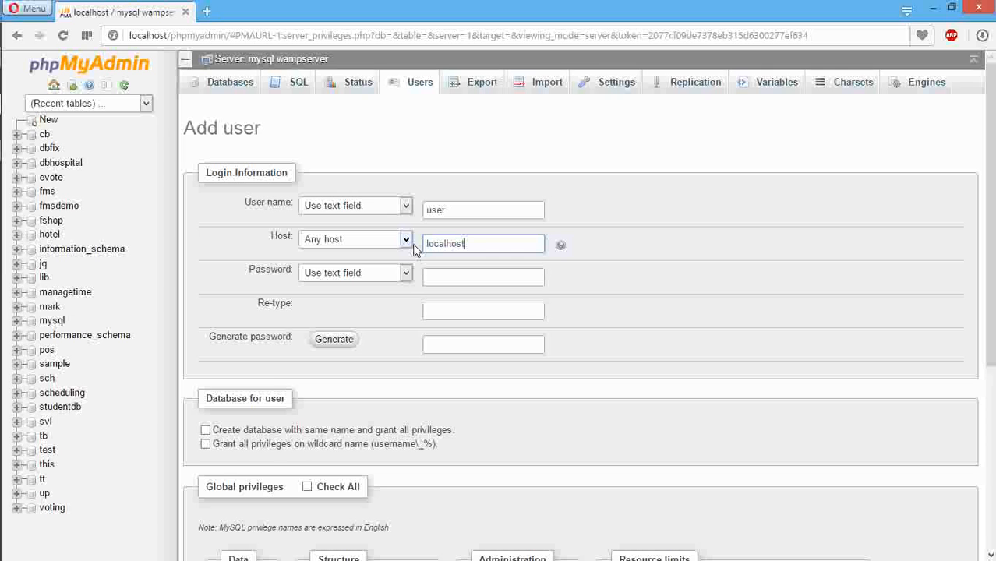
{"action": "left_click", "coordinate": [447, 279]}
{"action": "type", "text": "••••"}
{"action": "left_click", "coordinate": [447, 307]}
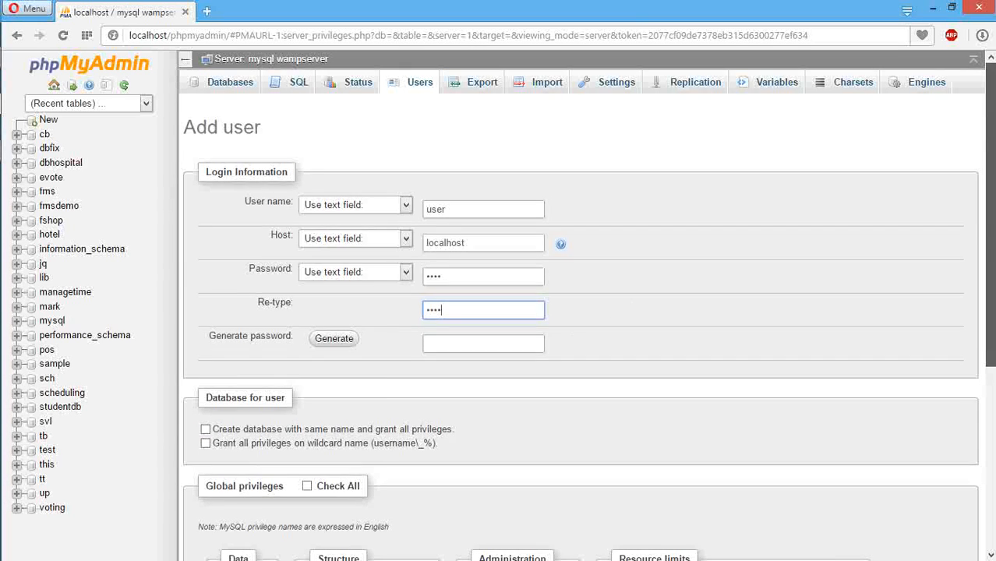
Step: Grant all privileges on wildcard databases with Check All, and create the account
{"action": "scroll", "coordinate": [614, 332], "scroll_direction": "down", "scroll_amount": 2}
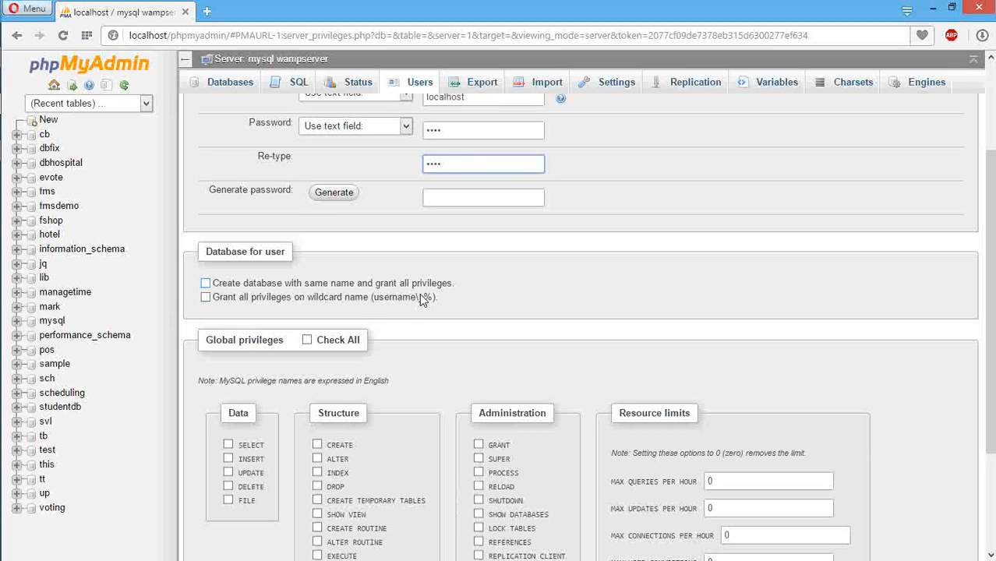
{"action": "left_click", "coordinate": [206, 298]}
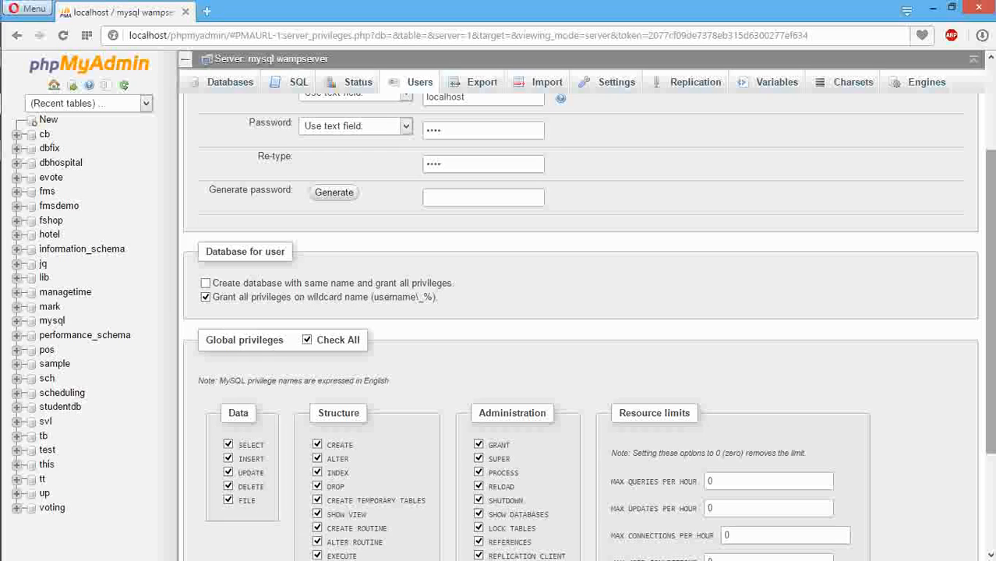
{"action": "left_click_drag", "start_coordinate": [991, 304], "coordinate": [991, 400]}
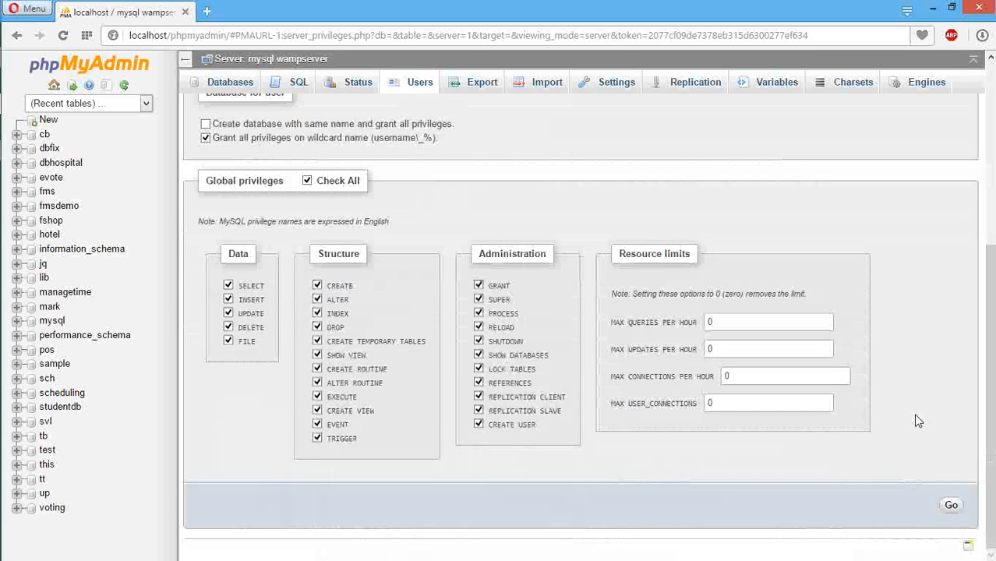
{"action": "left_click", "coordinate": [951, 507]}
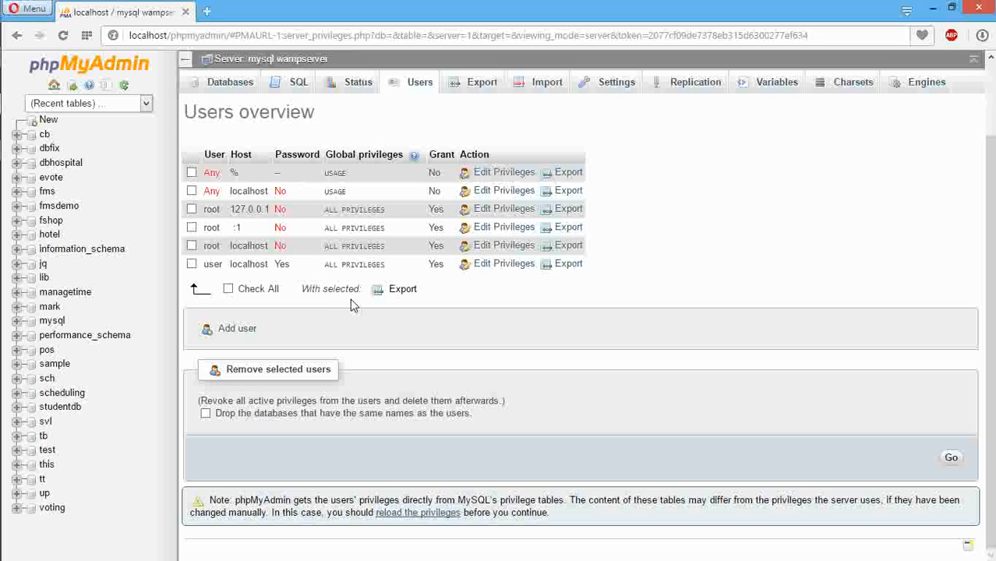
Step: Create the edcartech database from the Databases list and open it in the sidebar
{"action": "left_click", "coordinate": [220, 90]}
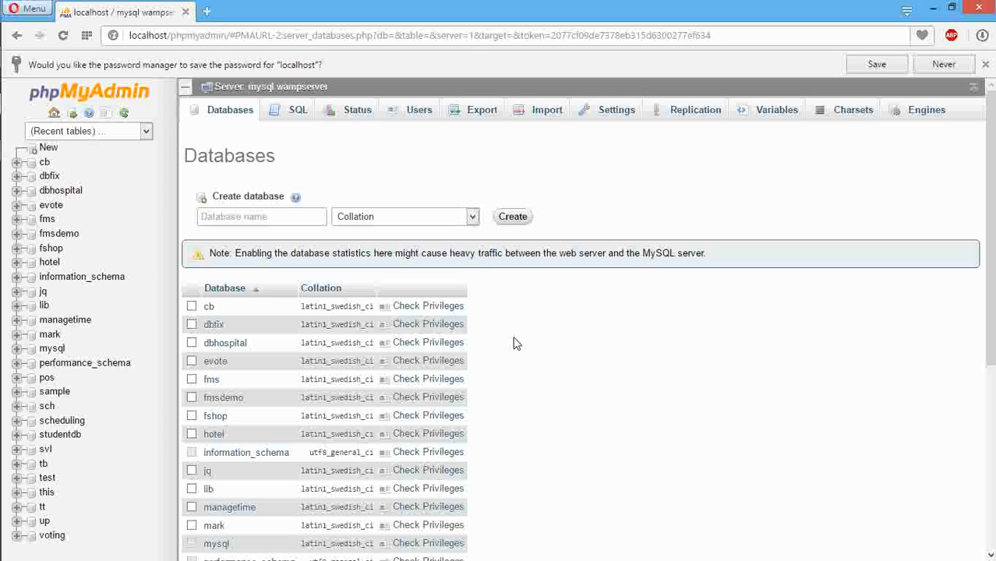
{"action": "left_click", "coordinate": [247, 218]}
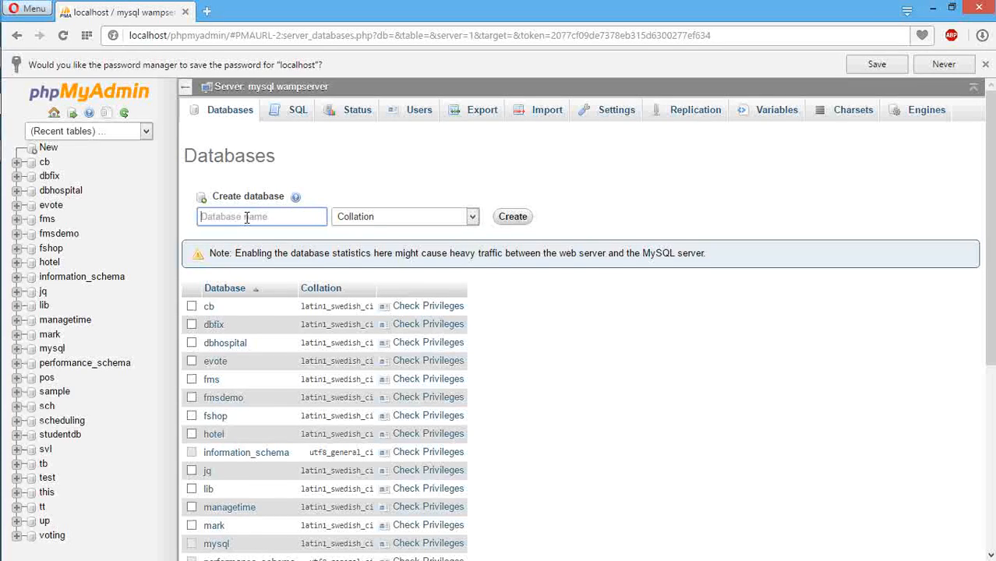
{"action": "type", "text": "encar"}
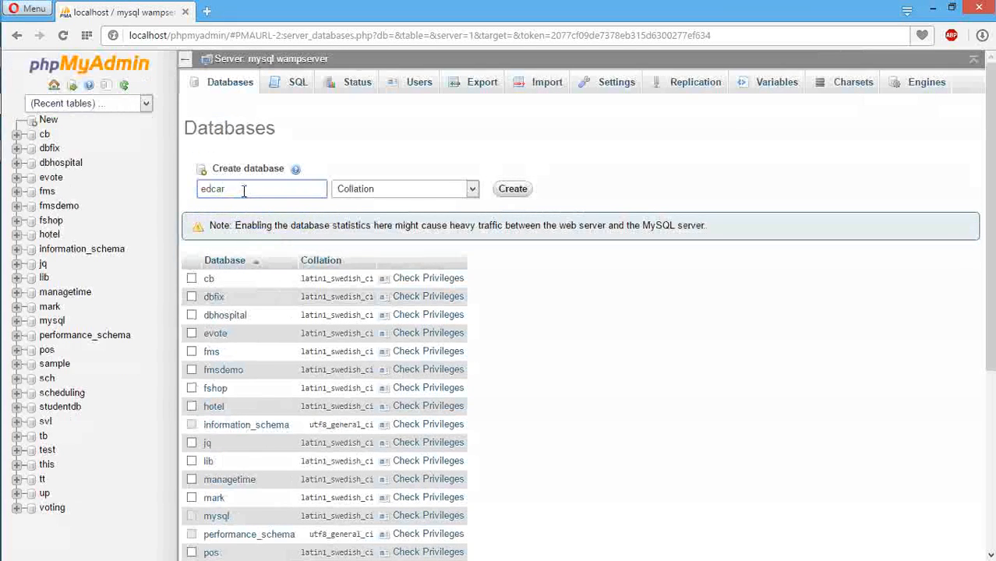
{"action": "type", "text": "tech"}
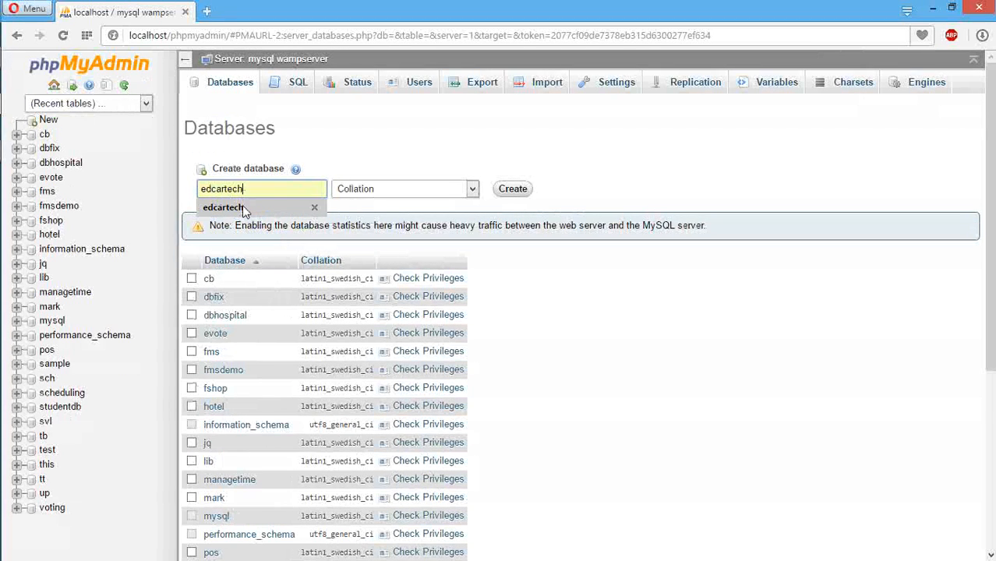
{"action": "left_click", "coordinate": [243, 208]}
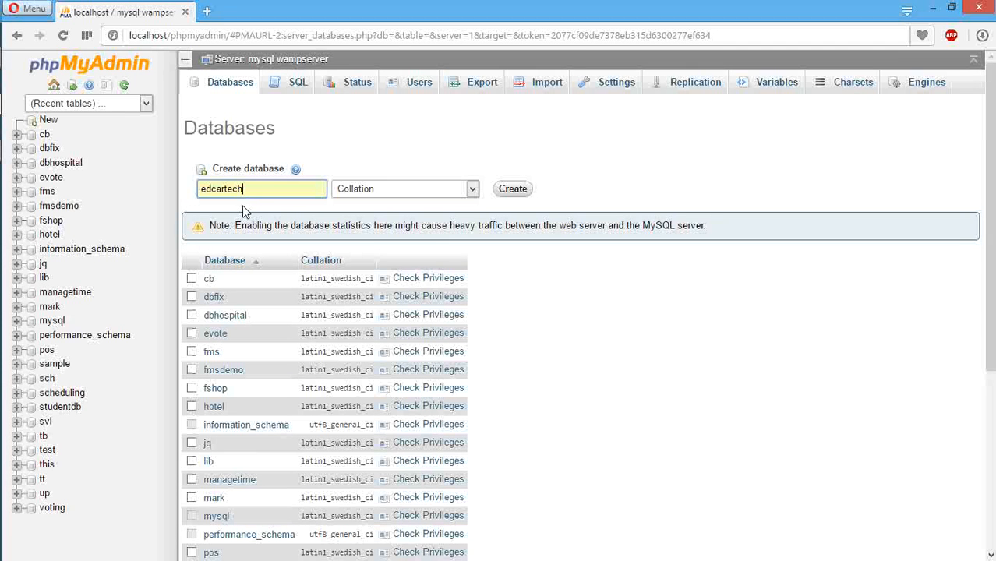
{"action": "left_click", "coordinate": [513, 190]}
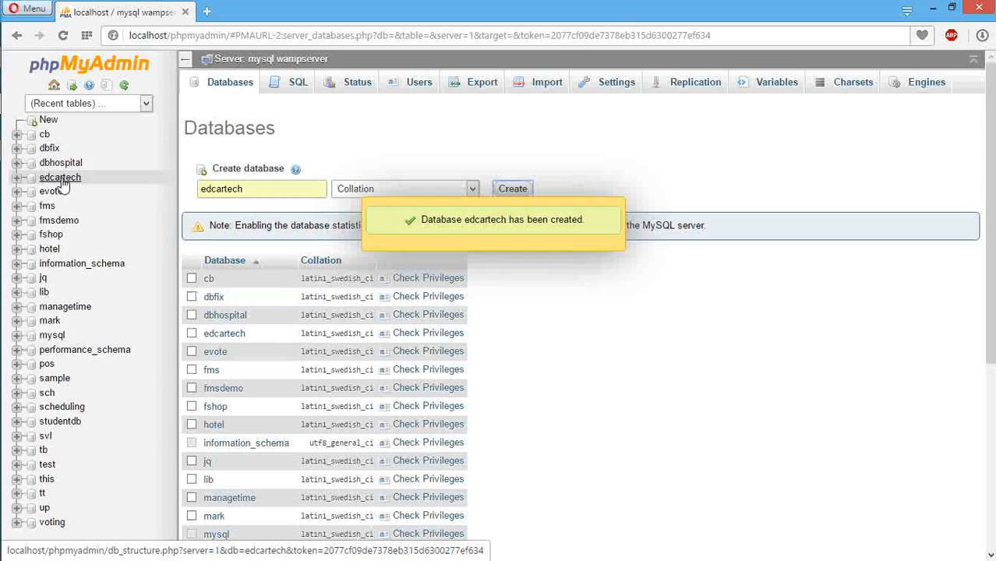
{"action": "left_click", "coordinate": [62, 179]}
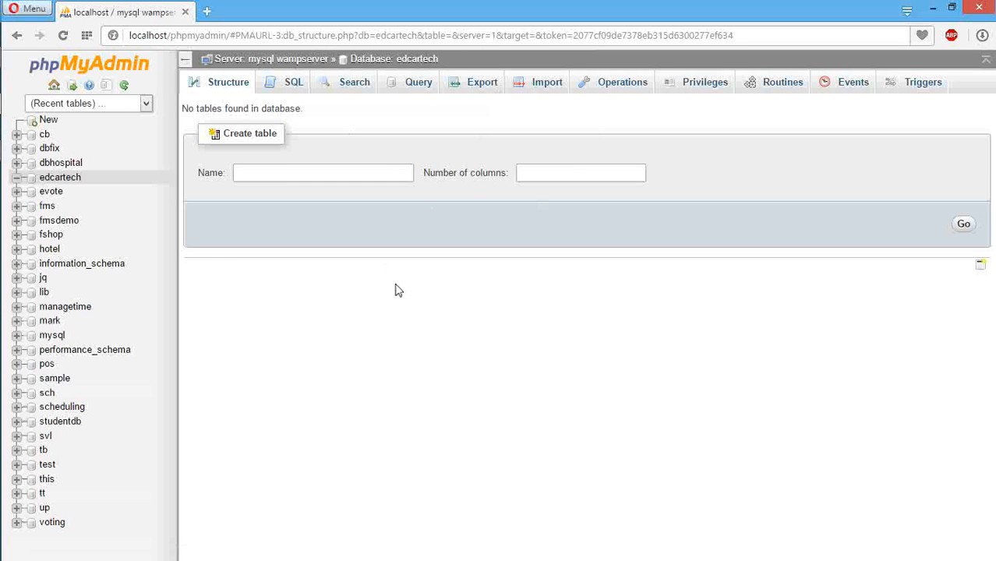
Step: Load localhost/edcartech in a new Opera tab
{"action": "left_click", "coordinate": [206, 14]}
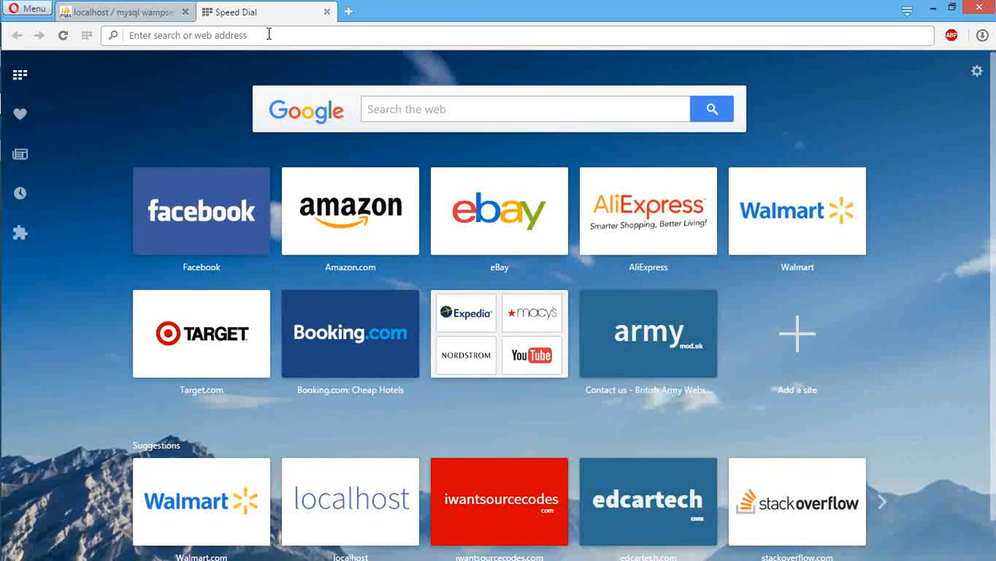
{"action": "type", "text": "loca"}
{"action": "key", "text": "End"}
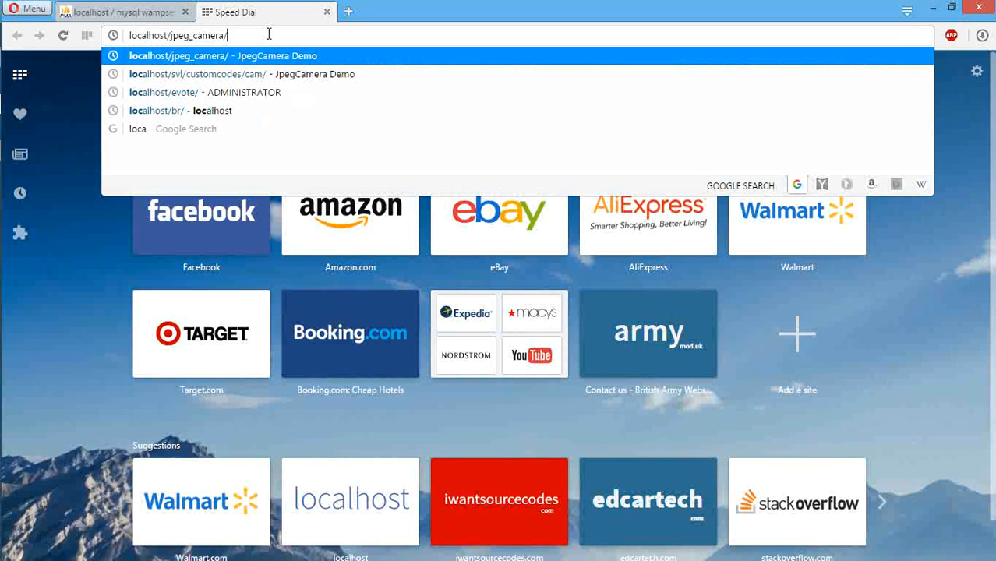
{"action": "key", "text": "BackSpace"}
{"action": "key", "text": "BackSpace"}
{"action": "key", "text": "BackSpace"}
{"action": "key", "text": "BackSpace"}
{"action": "key", "text": "BackSpace"}
{"action": "key", "text": "BackSpace"}
{"action": "key", "text": "BackSpace"}
{"action": "key", "text": "BackSpace"}
{"action": "key", "text": "BackSpace"}
{"action": "key", "text": "BackSpace"}
{"action": "key", "text": "BackSpace"}
{"action": "key", "text": "BackSpace"}
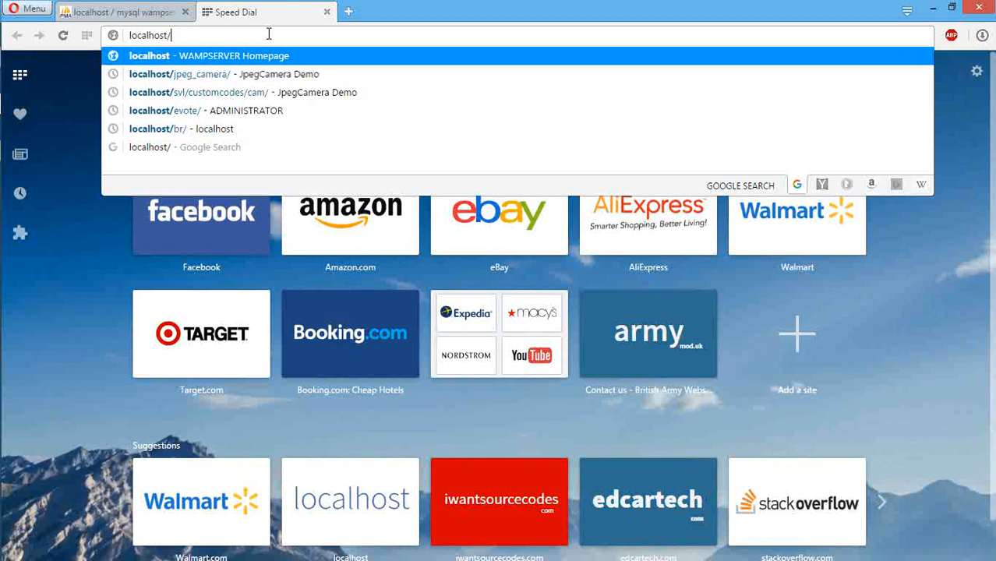
{"action": "type", "text": "edc"}
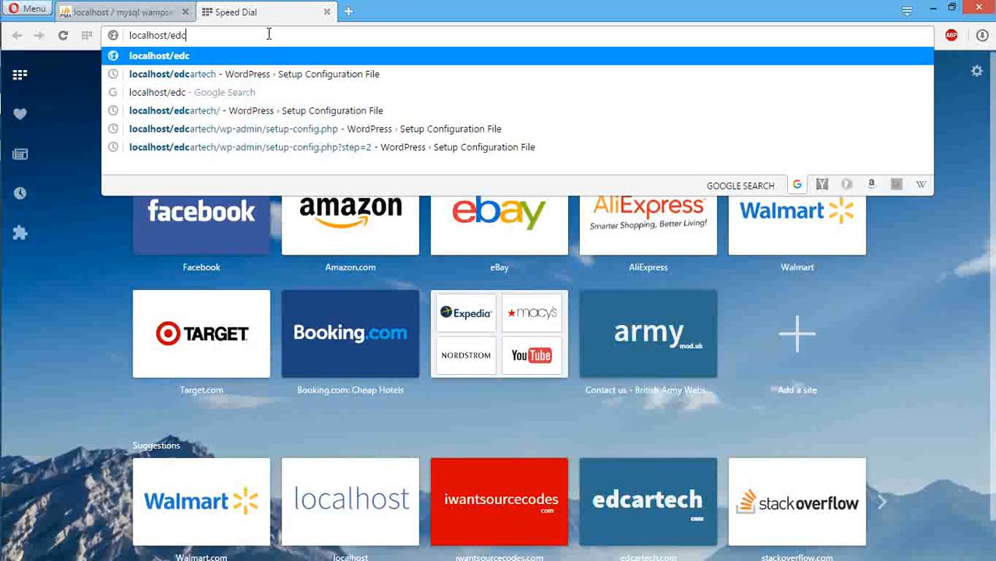
{"action": "type", "text": "artech"}
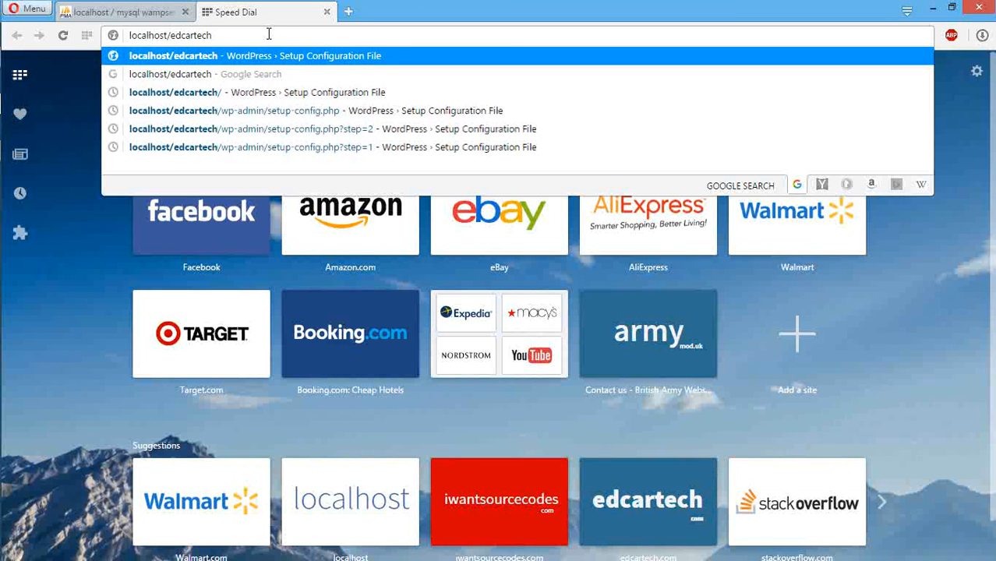
{"action": "key", "text": "Return"}
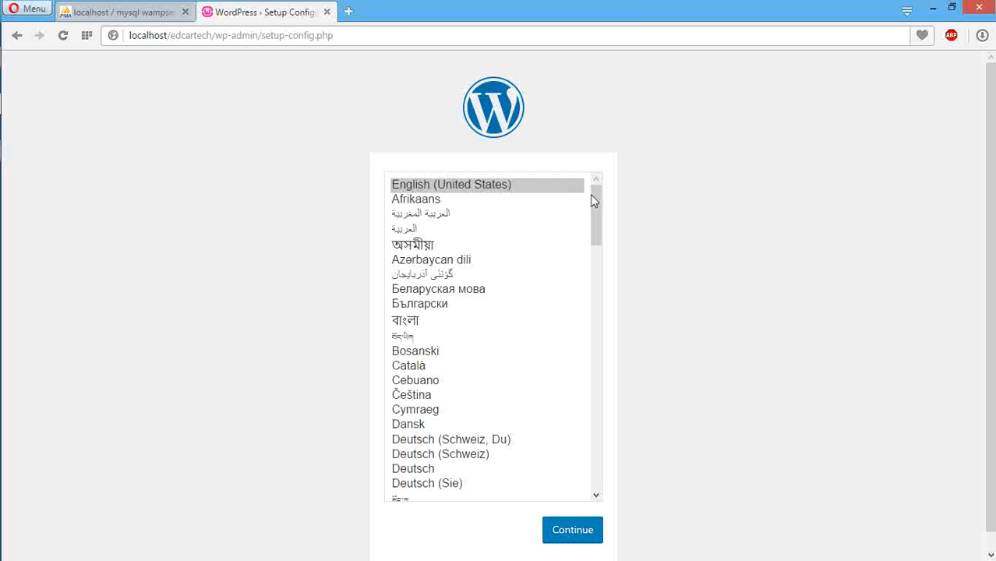
Step: Keep English (United States) as the setup language and proceed to the database connection form
{"action": "mouse_move", "coordinate": [596, 215]}
{"action": "left_mouse_down"}
{"action": "mouse_move", "coordinate": [592, 542]}
{"action": "mouse_move", "coordinate": [590, 206]}
{"action": "left_mouse_up"}
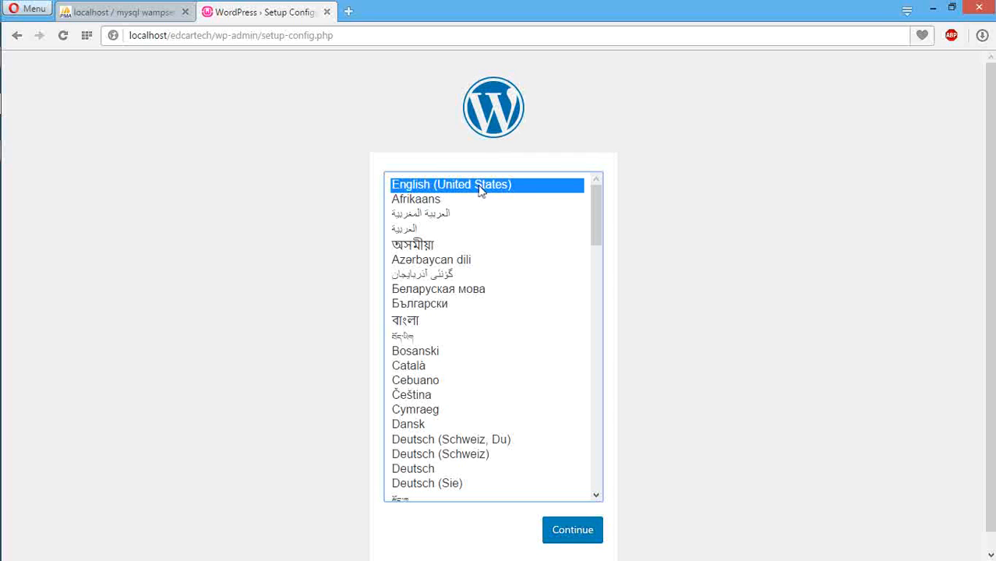
{"action": "left_click", "coordinate": [563, 538]}
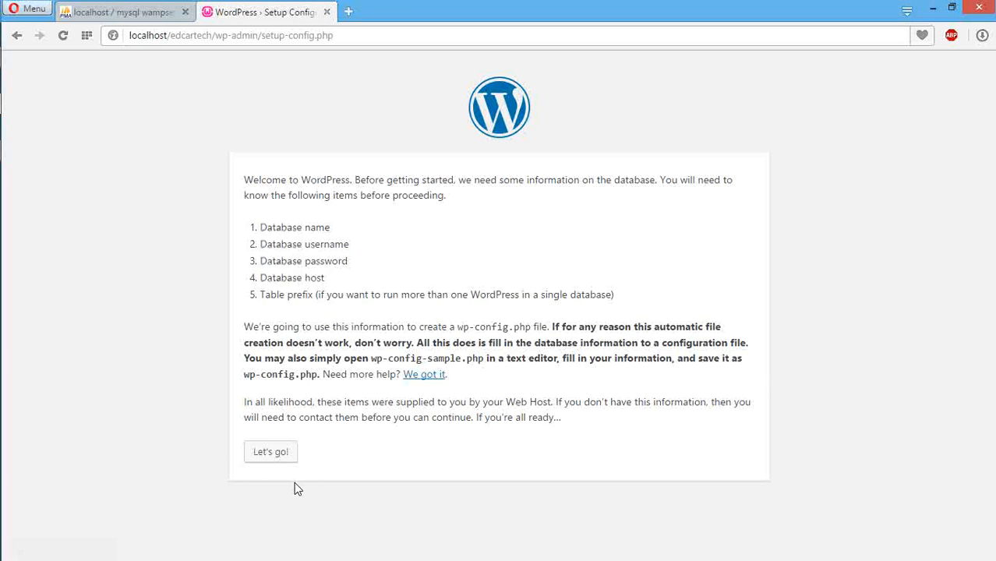
{"action": "left_click", "coordinate": [272, 461]}
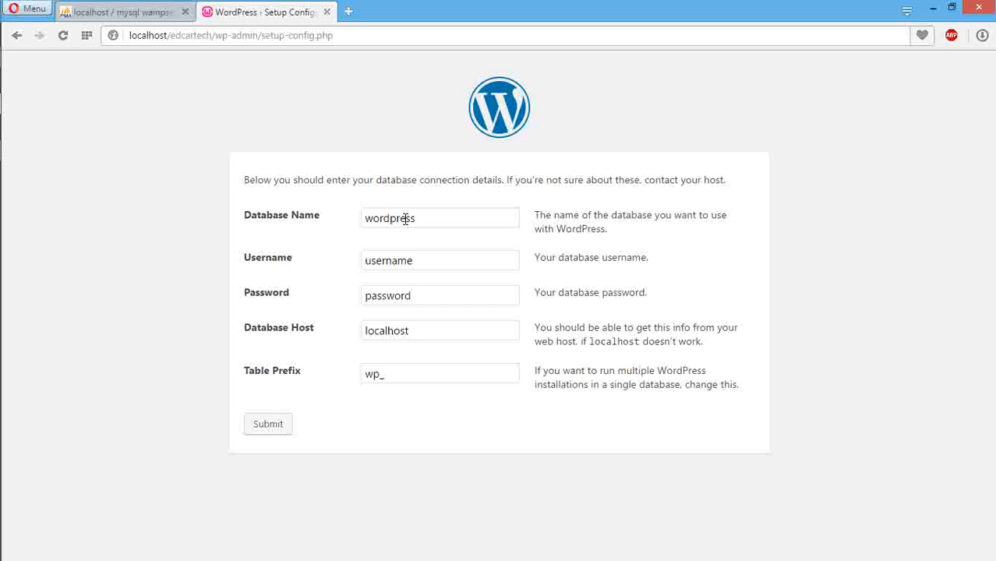
Step: Enter database name edcartech, the database username and password, and submit the connection details
{"action": "double_click", "coordinate": [406, 218]}
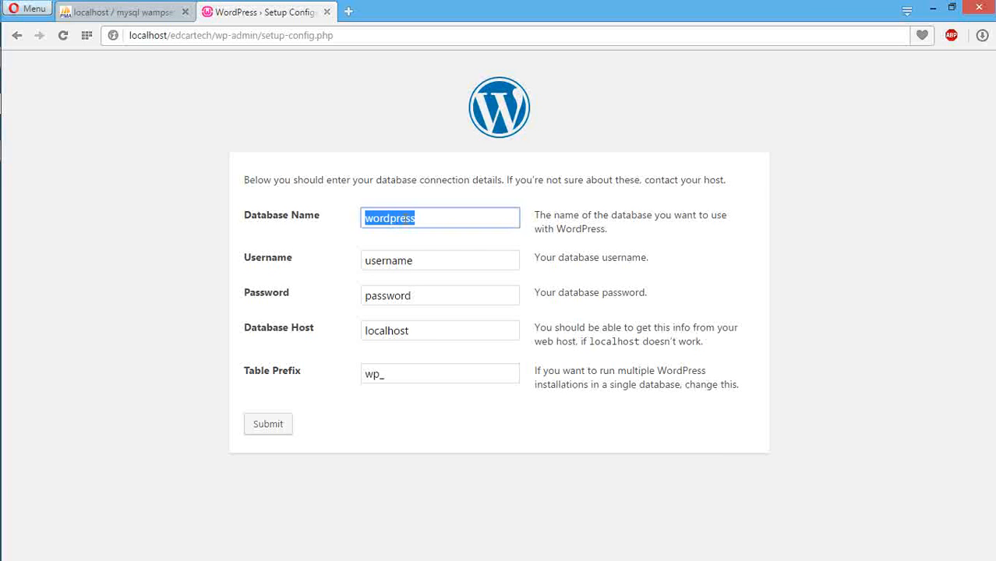
{"action": "type", "text": "edcartech"}
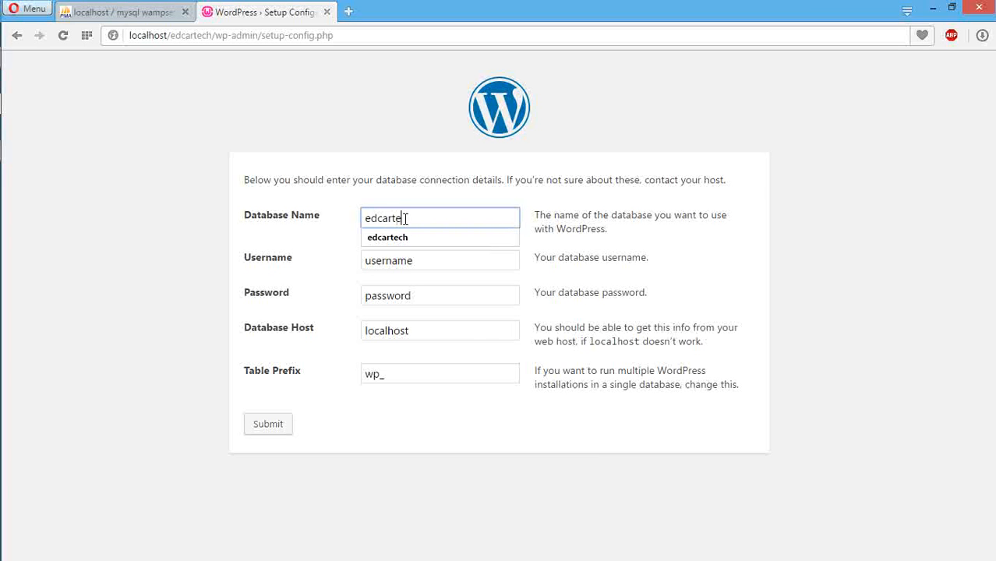
{"action": "left_click", "coordinate": [407, 237]}
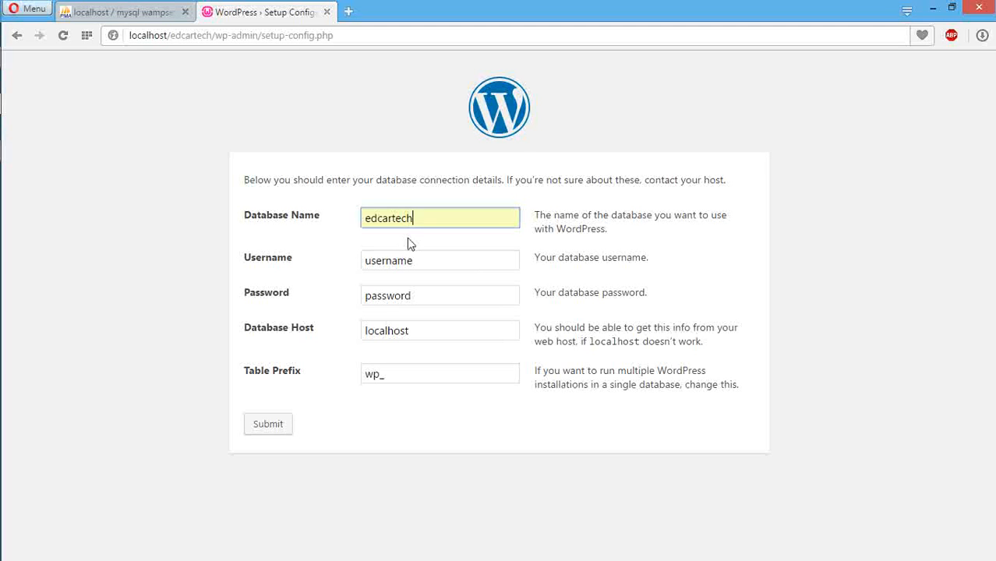
{"action": "double_click", "coordinate": [421, 257]}
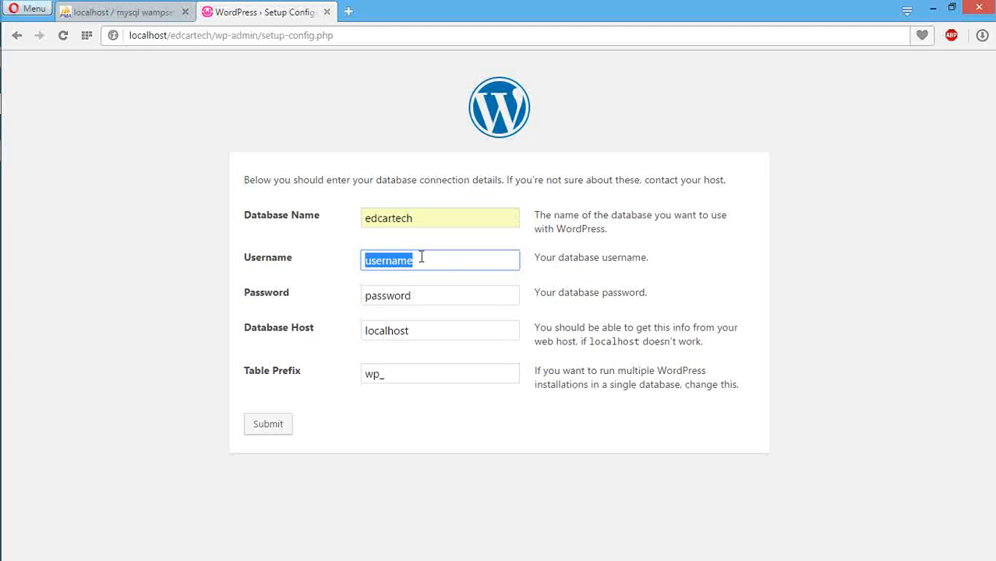
{"action": "type", "text": "user"}
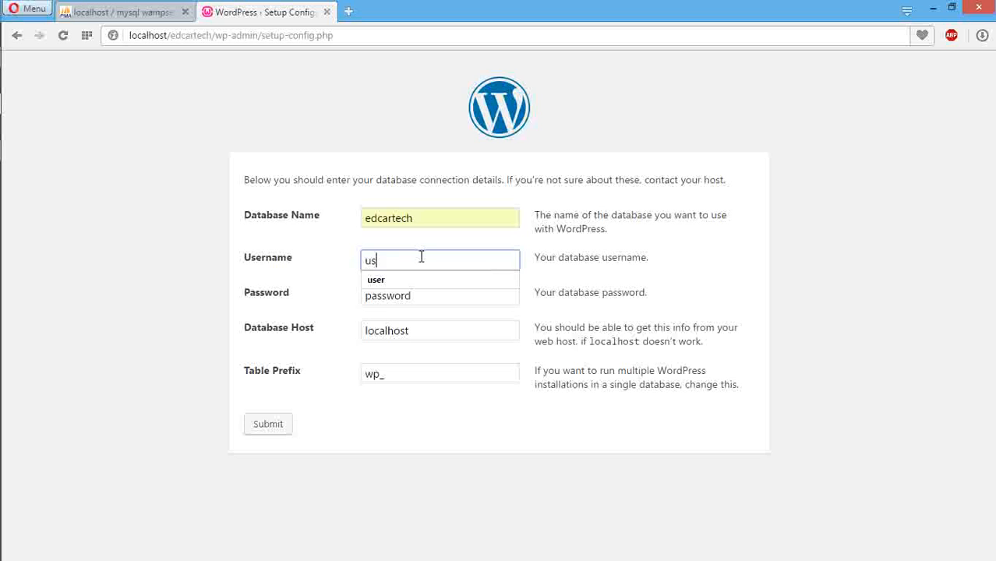
{"action": "left_click", "coordinate": [411, 287]}
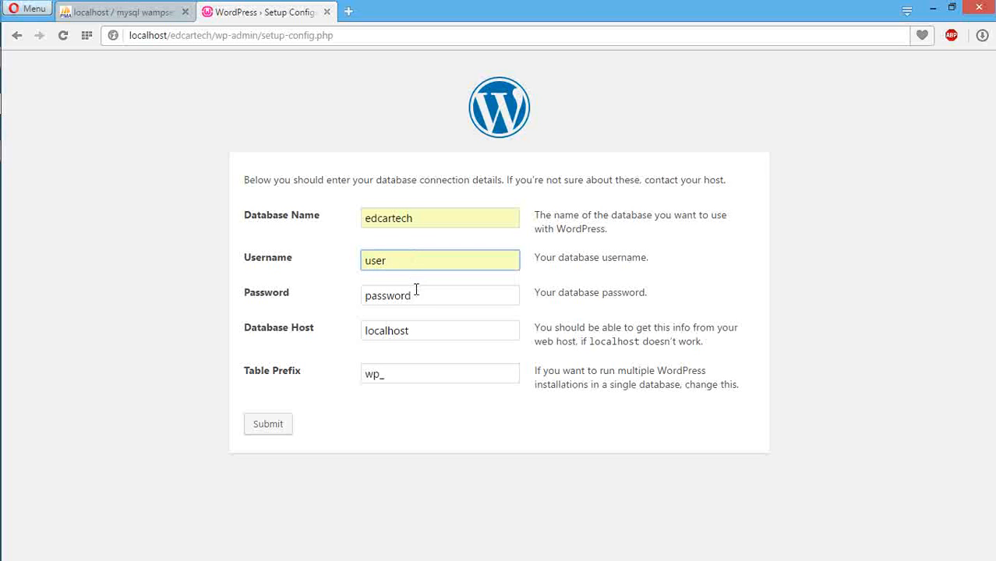
{"action": "left_click_drag", "start_coordinate": [421, 294], "coordinate": [365, 296]}
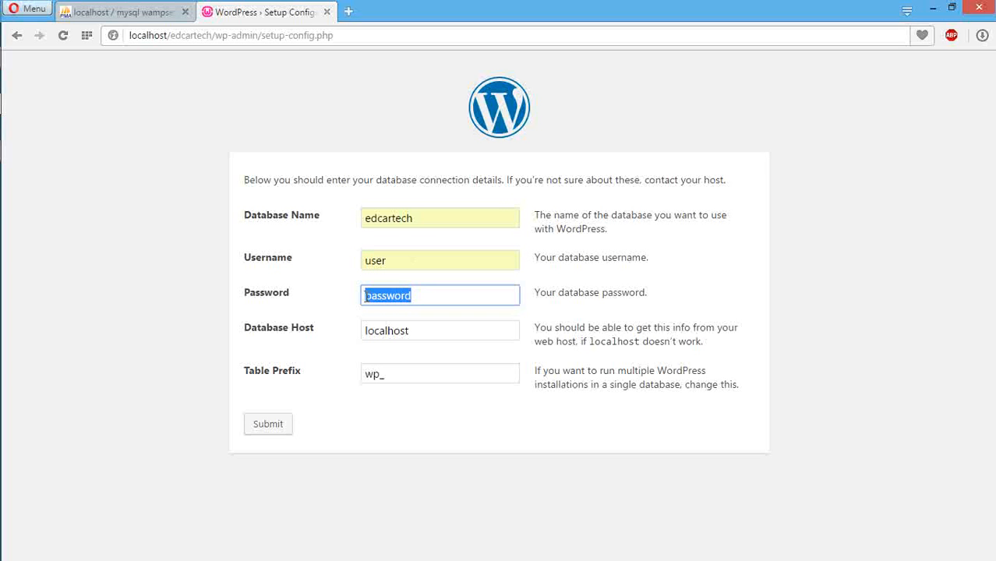
{"action": "key", "text": "BackSpace"}
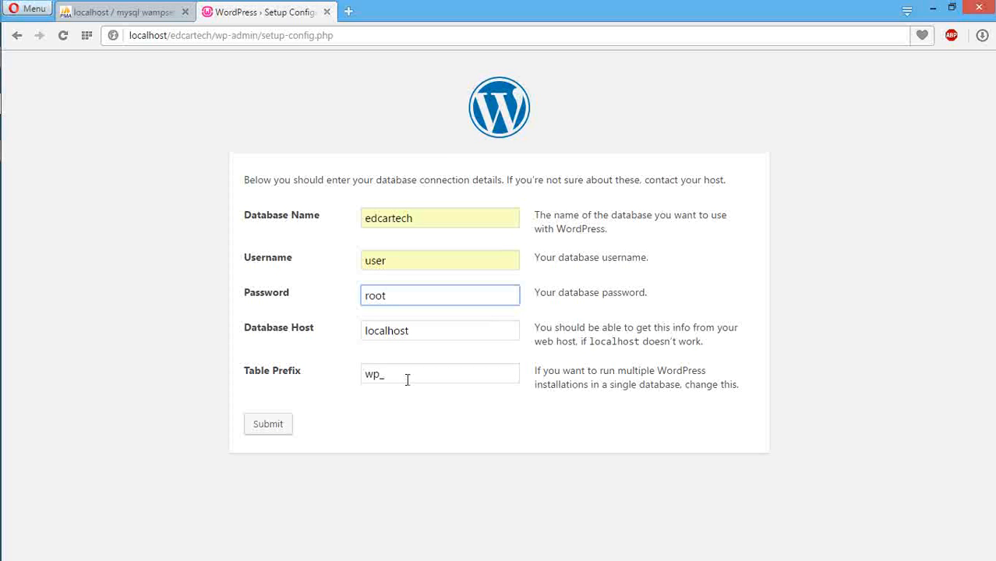
{"action": "left_click", "coordinate": [273, 429]}
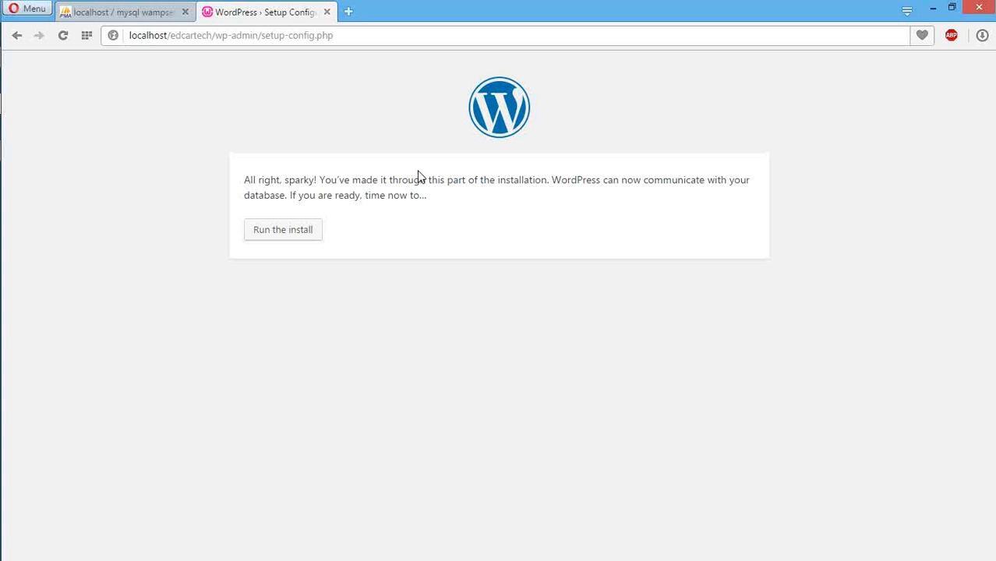
Step: Run the install and enter the Site Title 'My first site'
{"action": "left_click", "coordinate": [282, 233]}
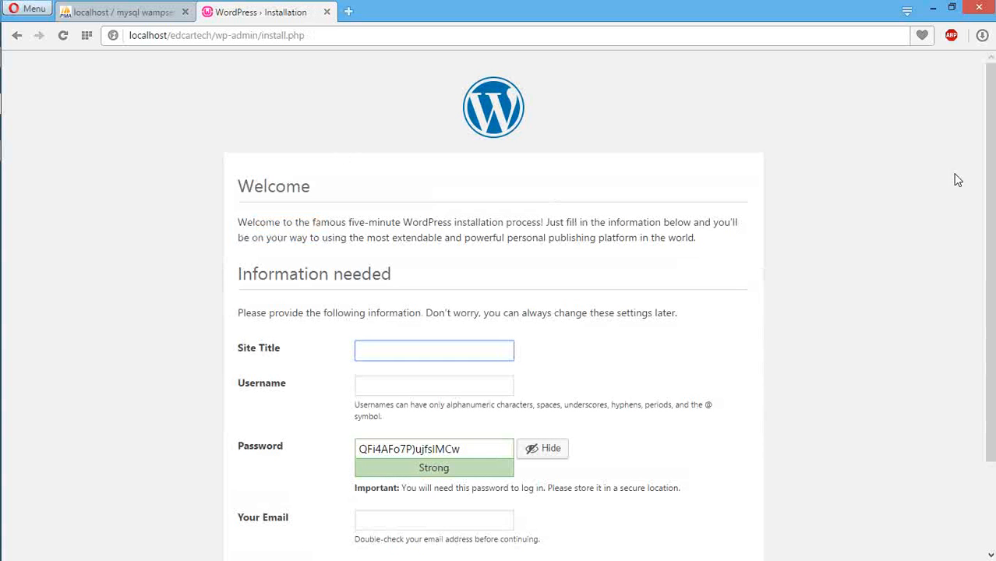
{"action": "scroll", "coordinate": [990, 182], "scroll_direction": "down", "scroll_amount": 1}
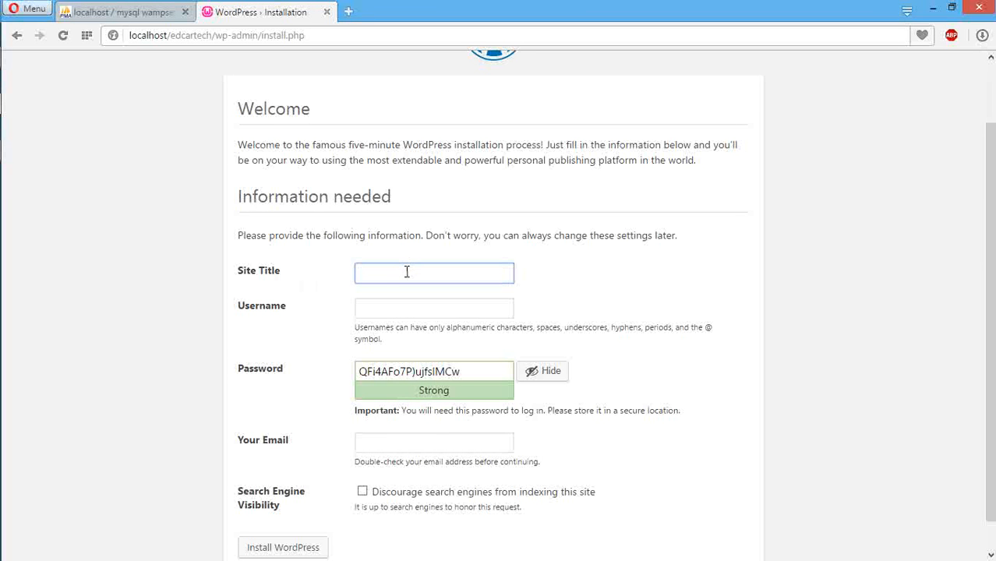
{"action": "type", "text": "My first site"}
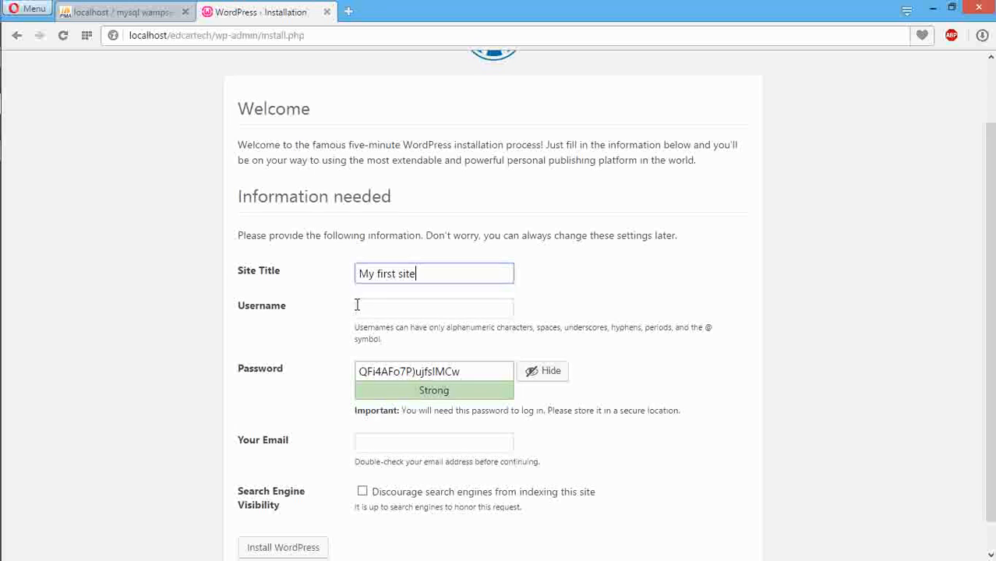
{"action": "left_click", "coordinate": [386, 311]}
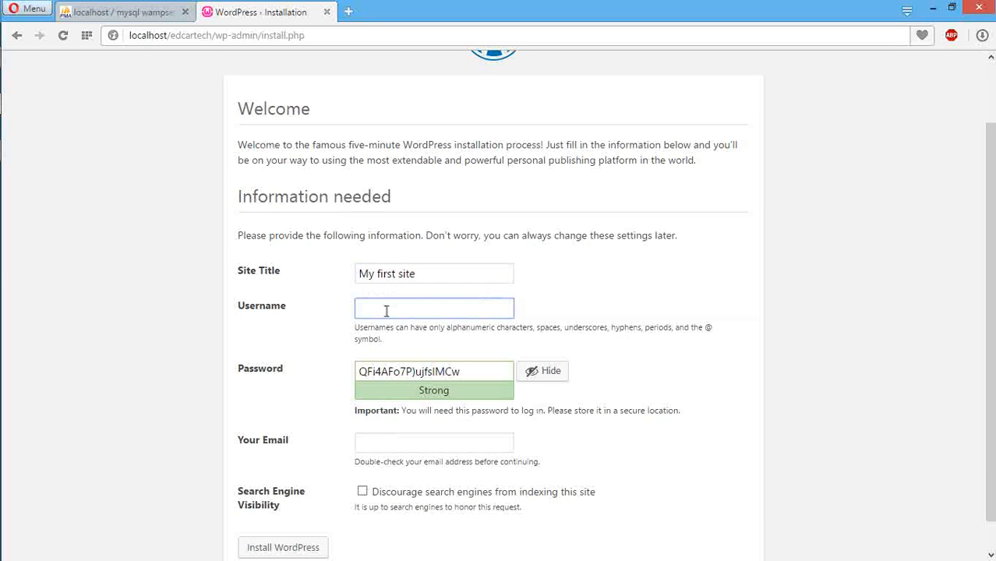
{"action": "left_click", "coordinate": [428, 276]}
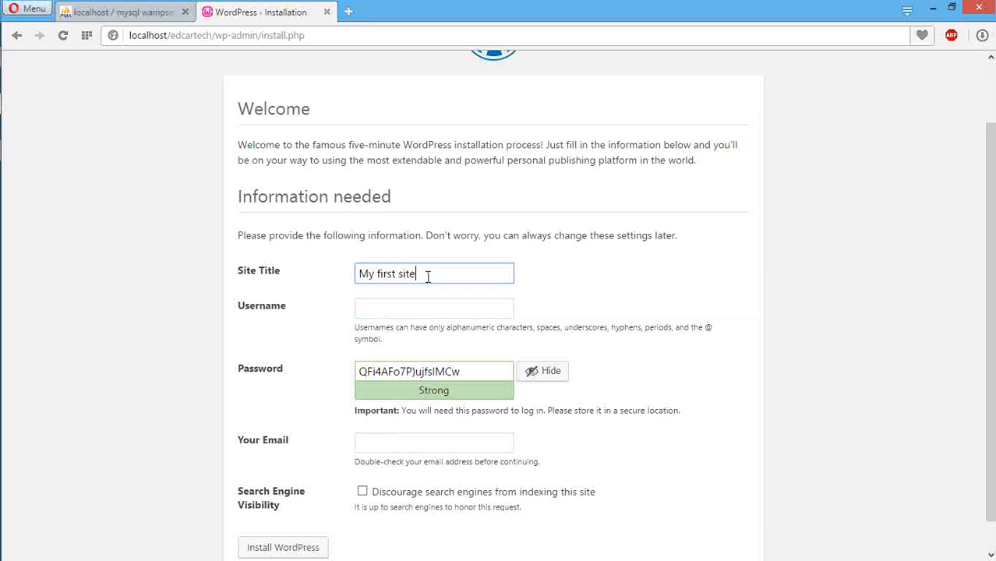
Step: Enter the admin username and replace the generated password with a new weak one
{"action": "left_click", "coordinate": [390, 307]}
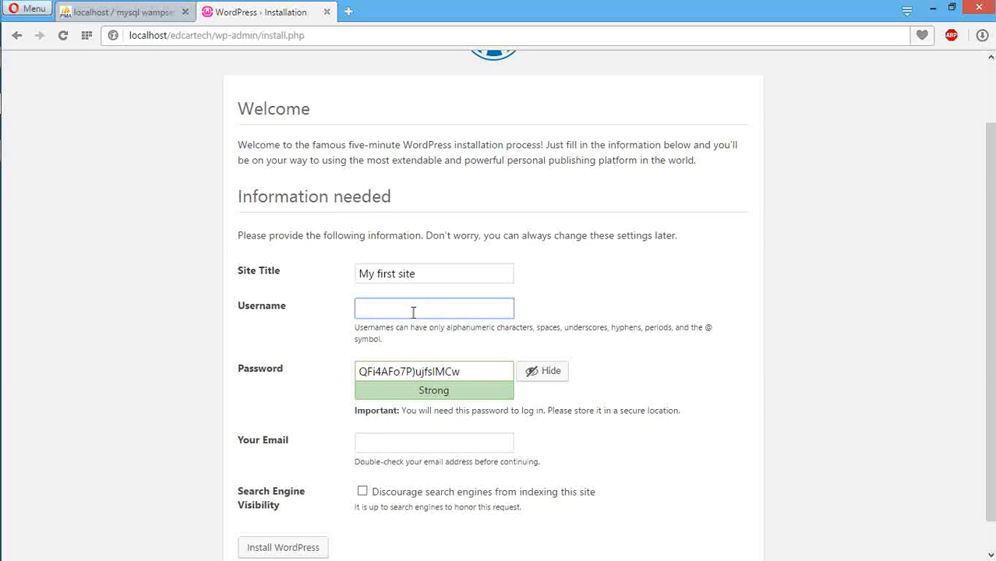
{"action": "type", "text": "carlos"}
{"action": "left_click", "coordinate": [412, 372]}
{"action": "triple_click", "coordinate": [412, 372]}
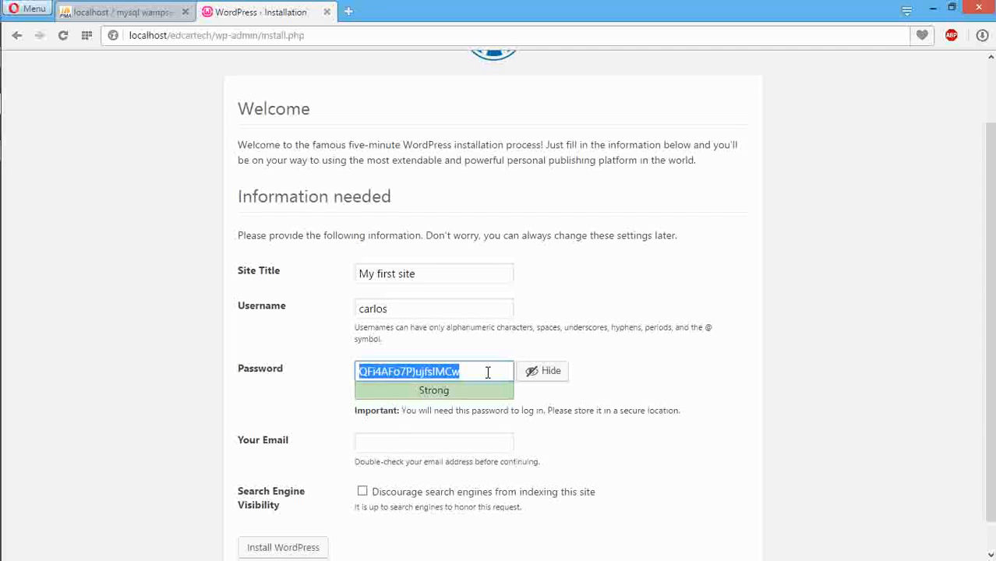
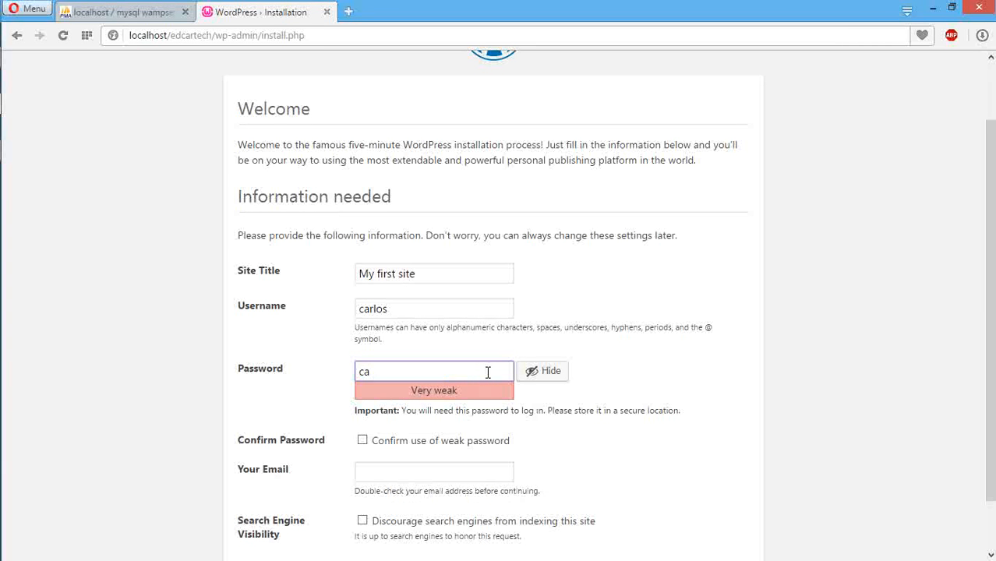
{"action": "scroll", "coordinate": [488, 372], "scroll_direction": "down", "scroll_amount": 1}
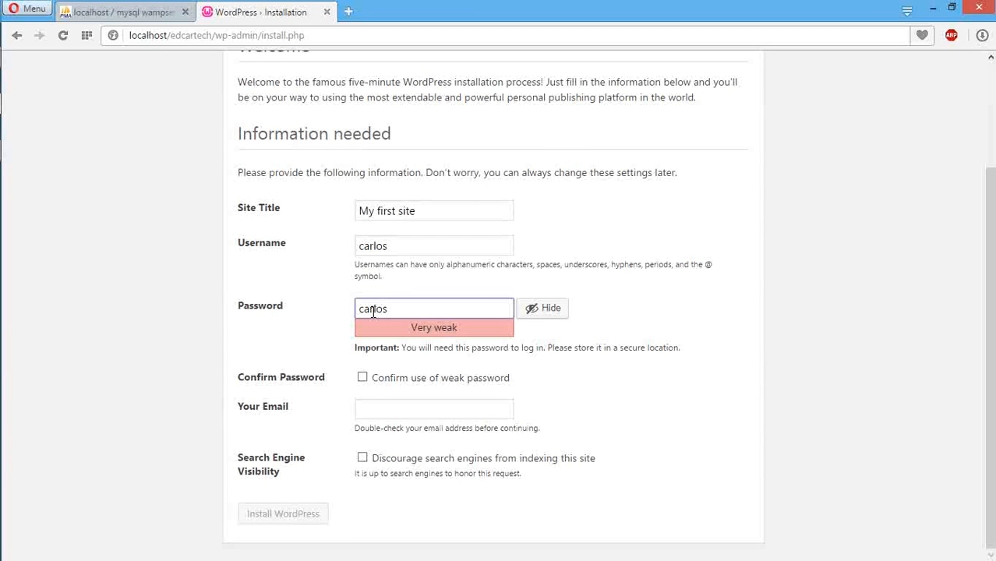
Step: Confirm the weak password, enter the admin e-mail, discourage search engines, and install WordPress
{"action": "left_click", "coordinate": [364, 380]}
{"action": "left_click", "coordinate": [388, 409]}
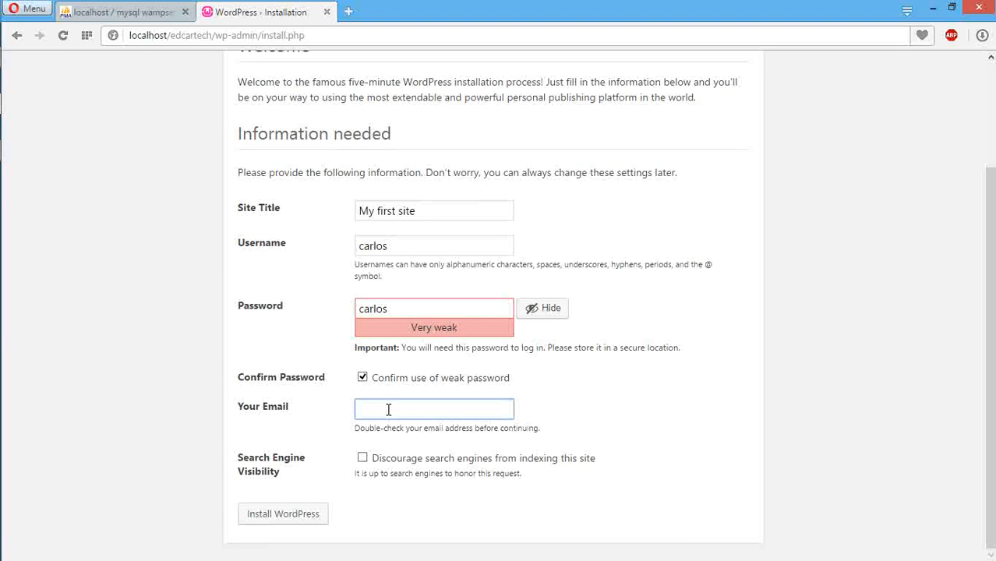
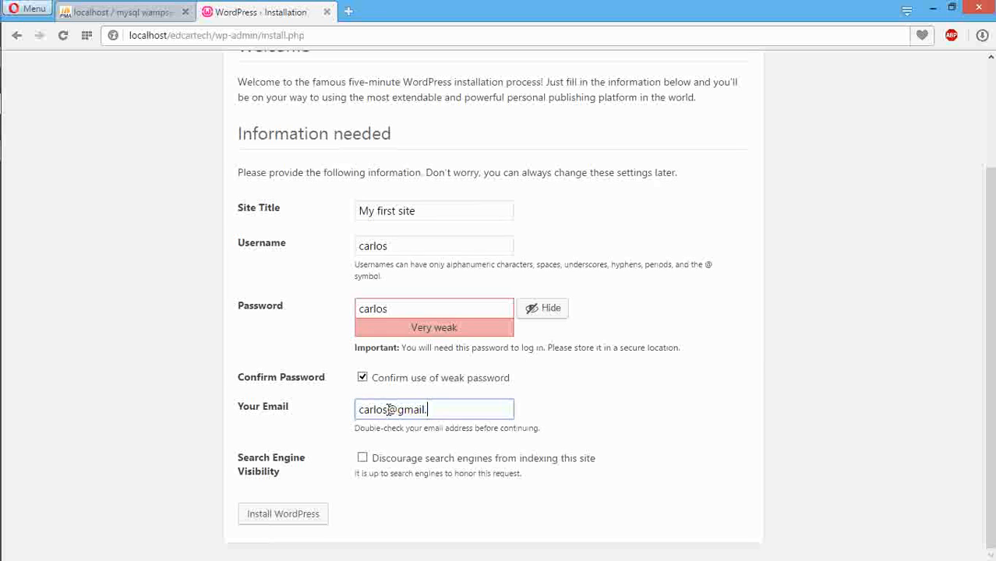
{"action": "left_click", "coordinate": [363, 460]}
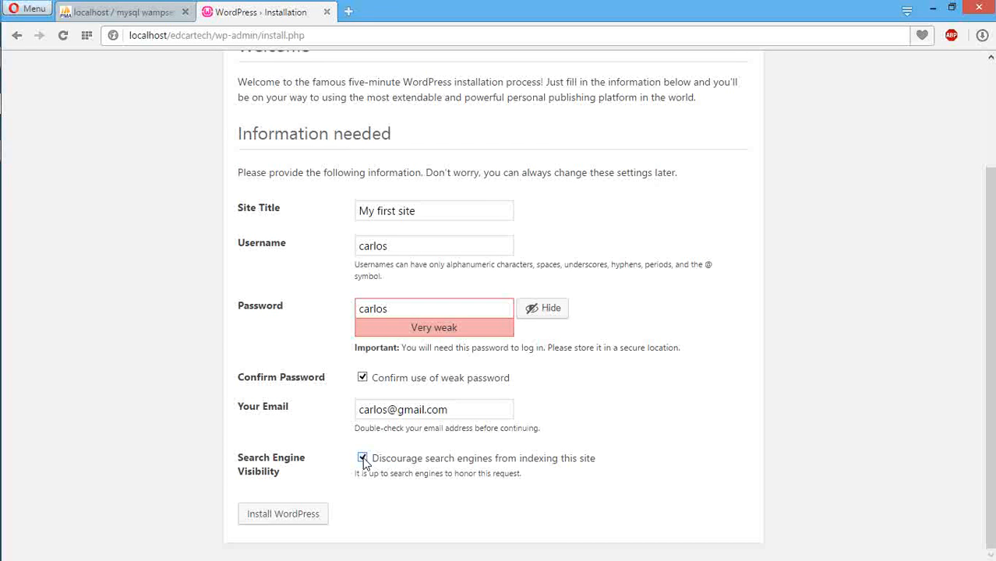
{"action": "left_click", "coordinate": [286, 521]}
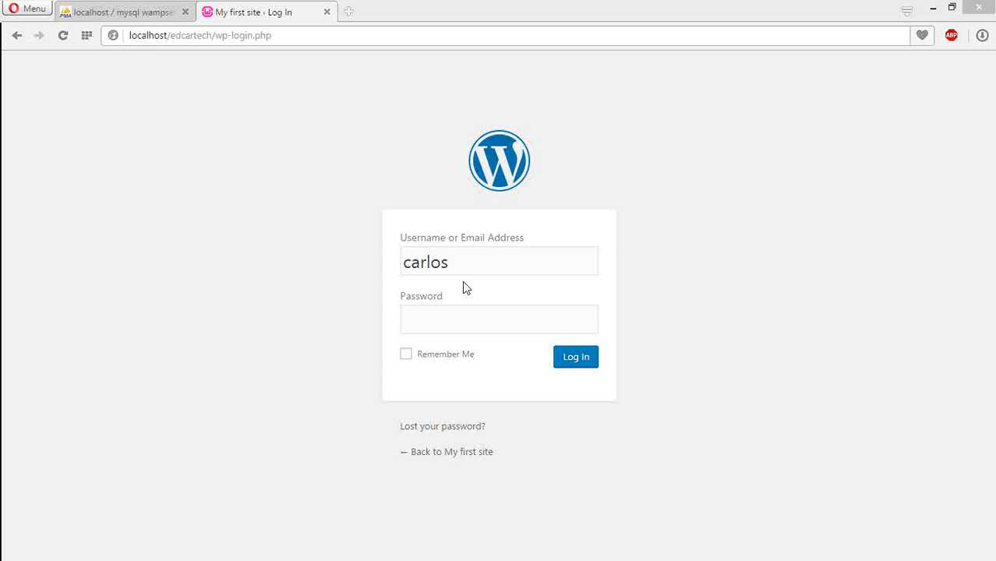
Step: Log in to the My first site admin with the admin password
{"action": "left_click", "coordinate": [455, 313]}
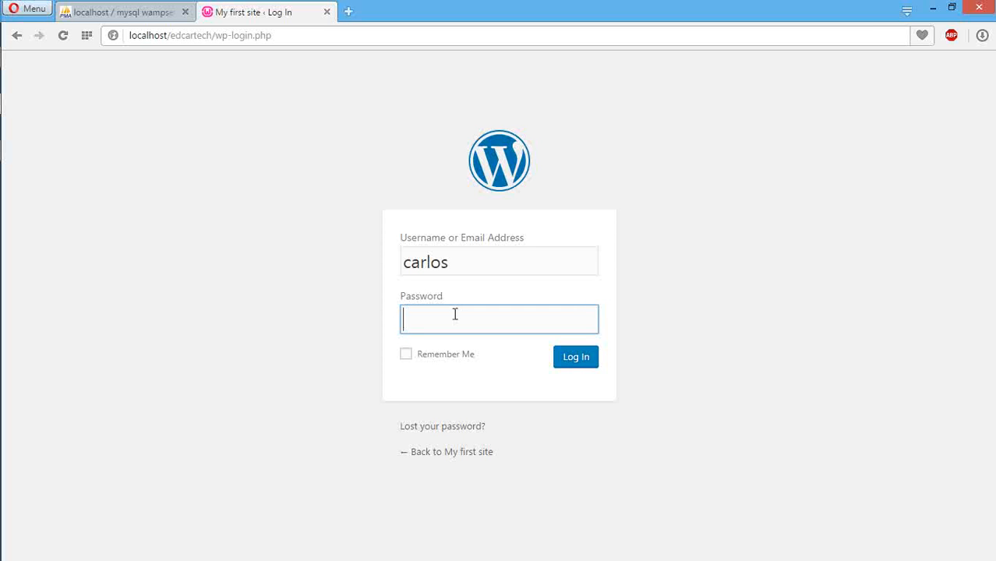
{"action": "type", "text": "••••••"}
{"action": "left_click", "coordinate": [571, 360]}
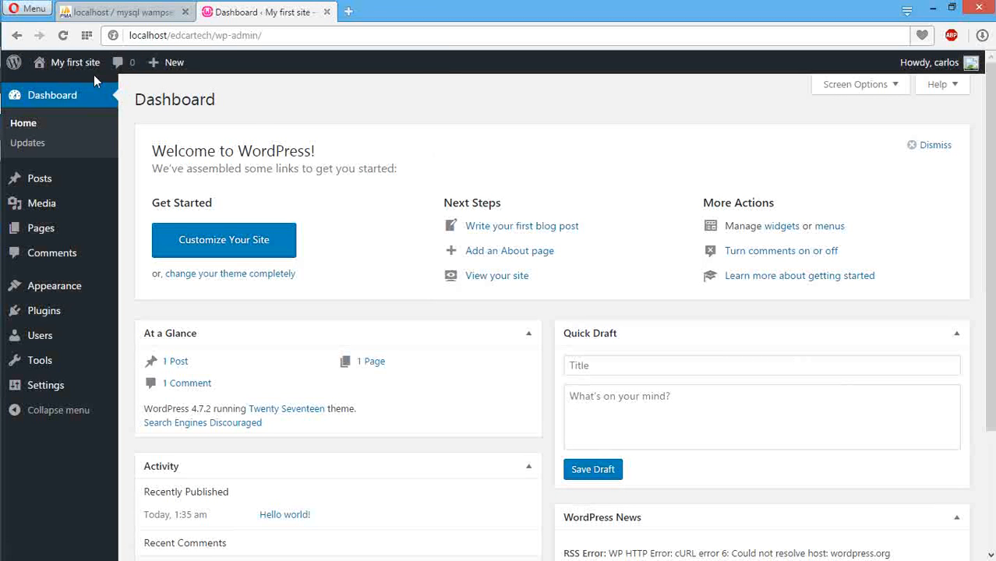
Step: Open the My first site front page from the admin bar in a new tab and view it
{"action": "mouse_move", "coordinate": [71, 76]}
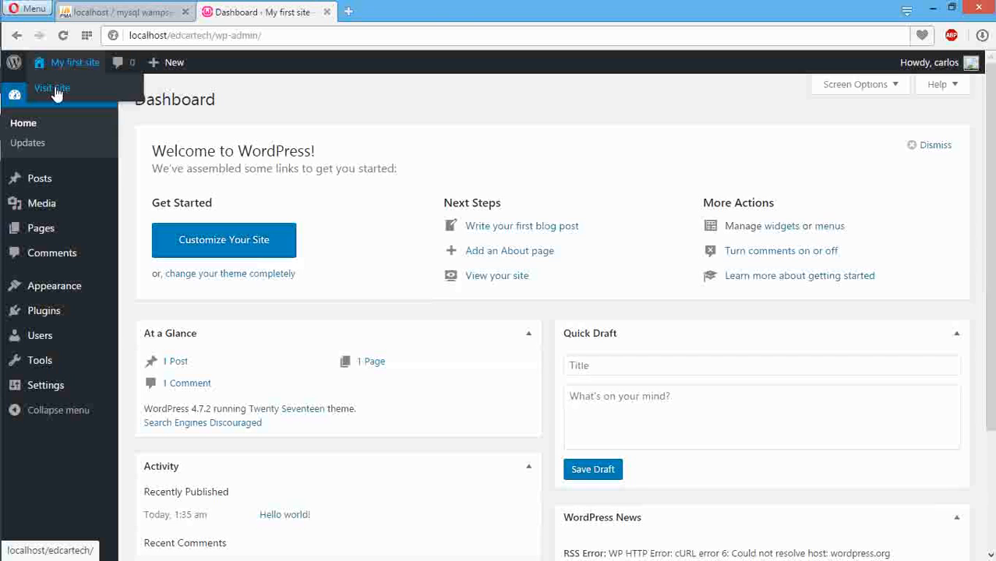
{"action": "middle_click", "coordinate": [55, 89]}
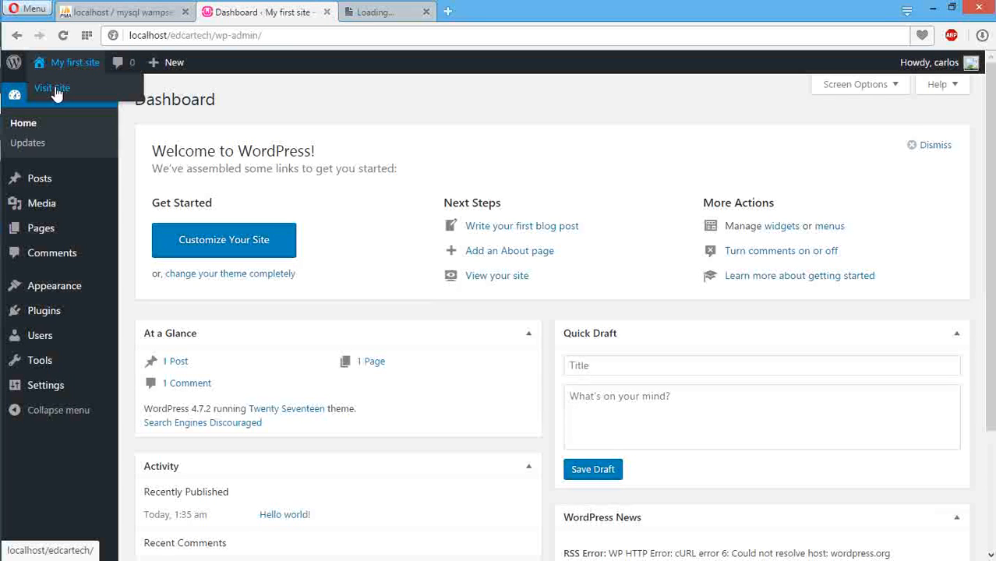
{"action": "left_click", "coordinate": [400, 16]}
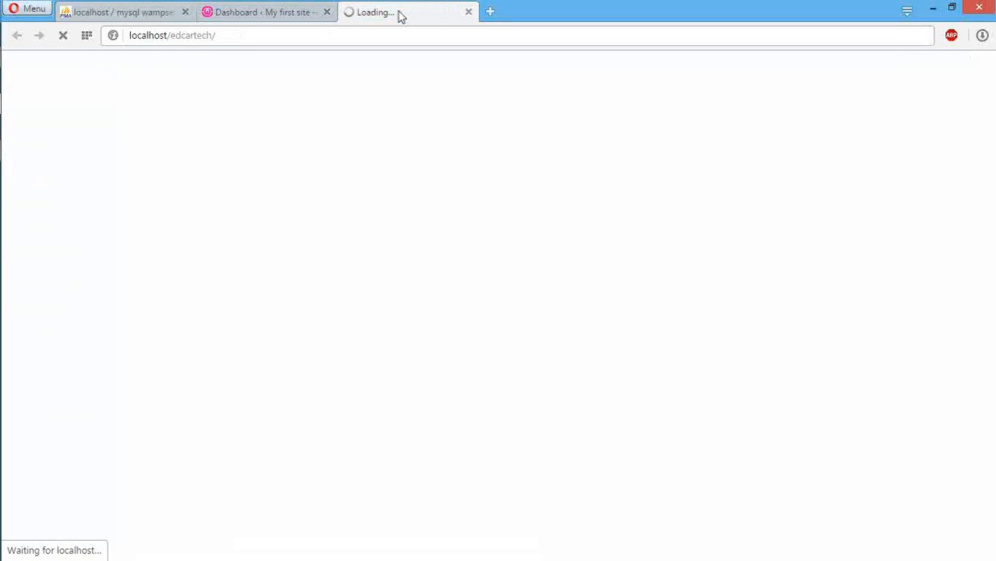